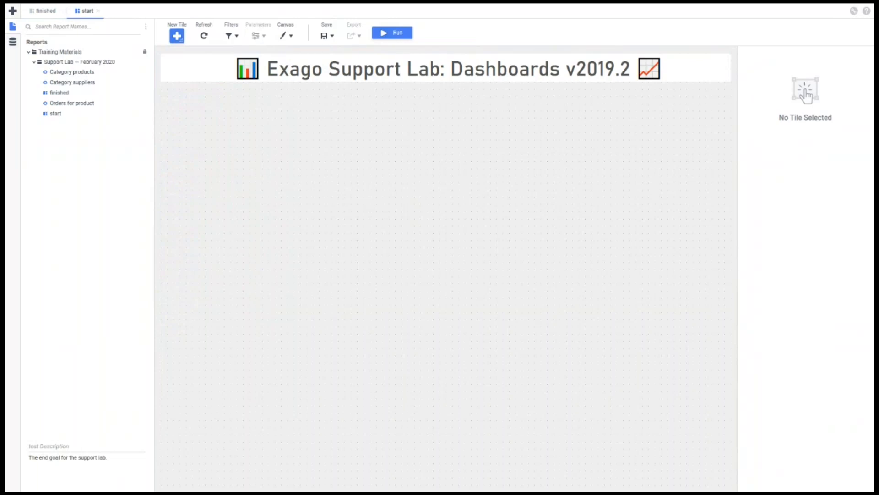
# Step: Set the canvas color to light blue and give tiles a default dark blue border with width 2 and round 3
pyautogui.click(291, 37)
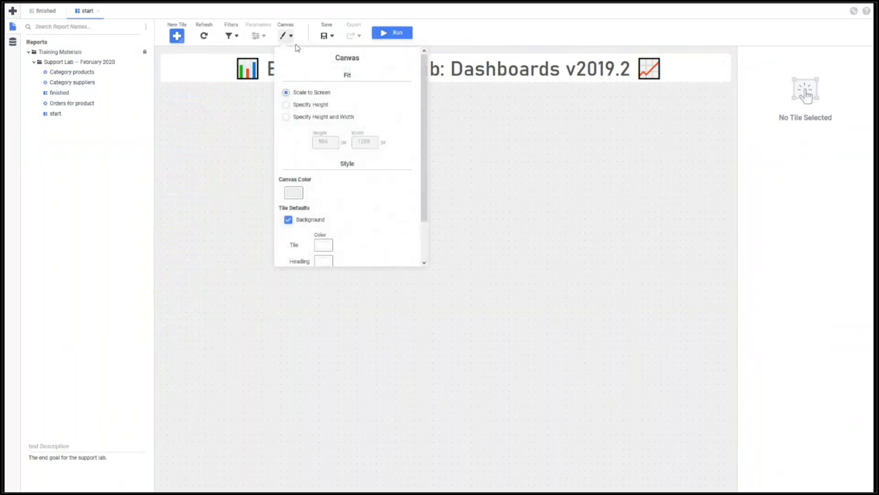
pyautogui.click(300, 198)
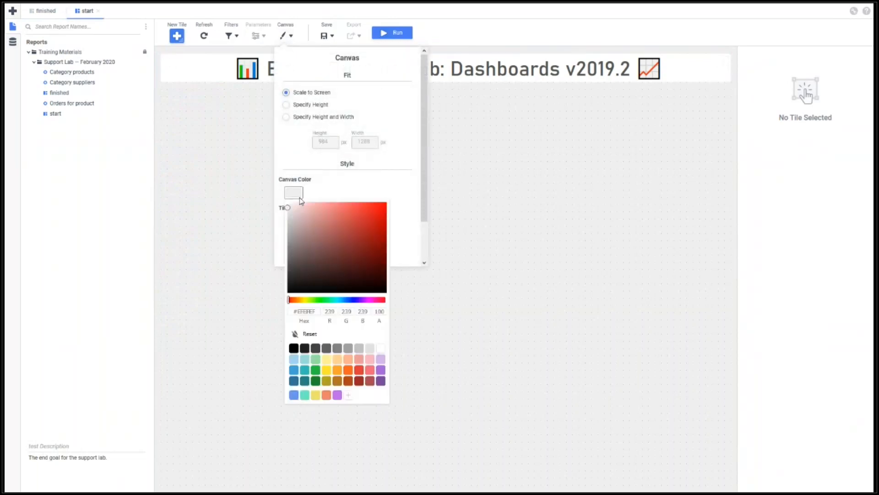
pyautogui.click(296, 363)
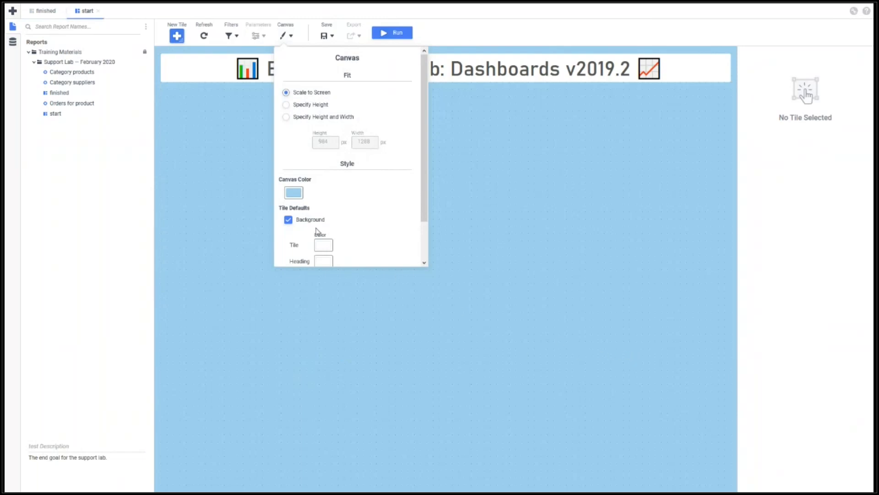
pyautogui.scroll(-2, 319, 231)
pyautogui.click(288, 251)
pyautogui.scroll(-2, 291, 249)
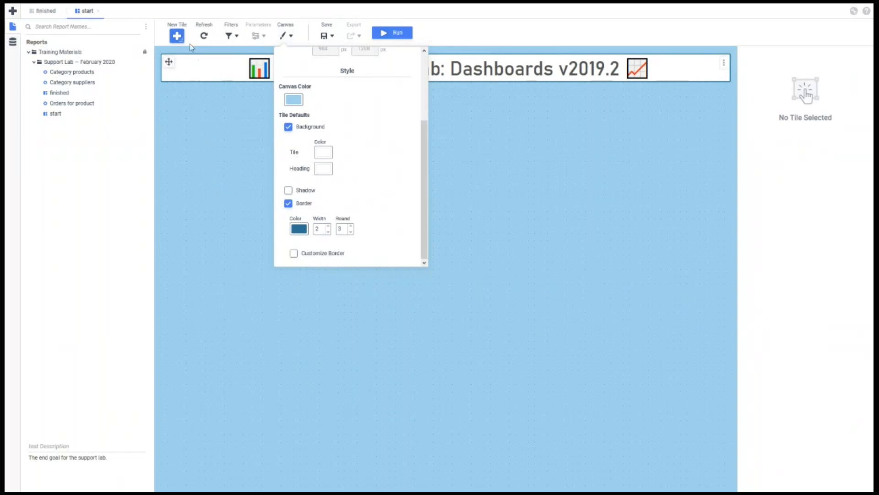
# Step: Add a new visualization tile across the full canvas width directly below the dashboard's title banner
pyautogui.click(175, 36)
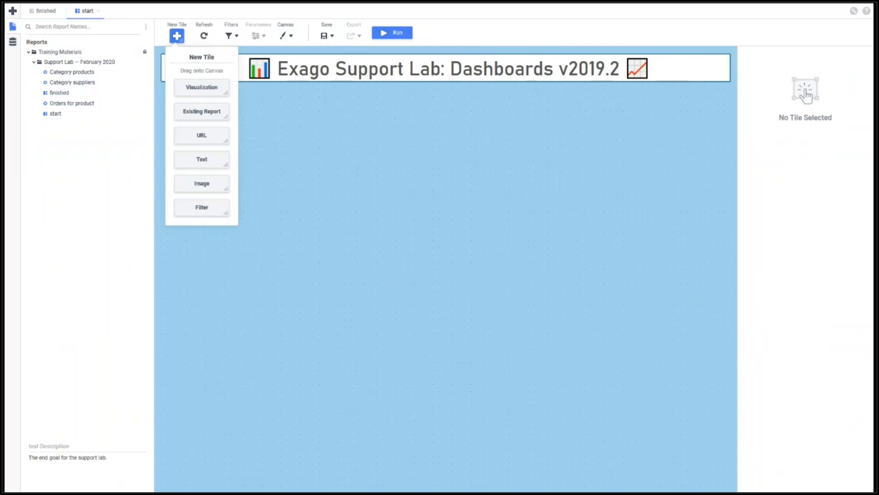
pyautogui.moveTo(187, 39); pyautogui.dragTo(348, 182)
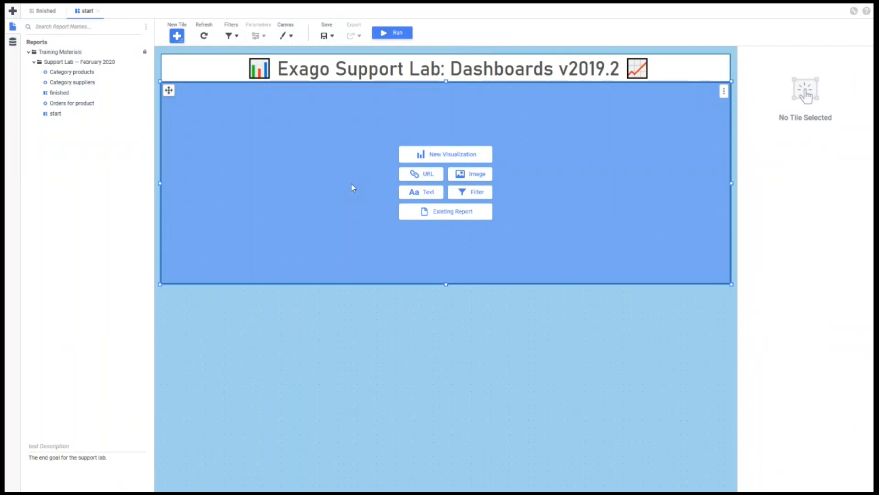
pyautogui.click(436, 158)
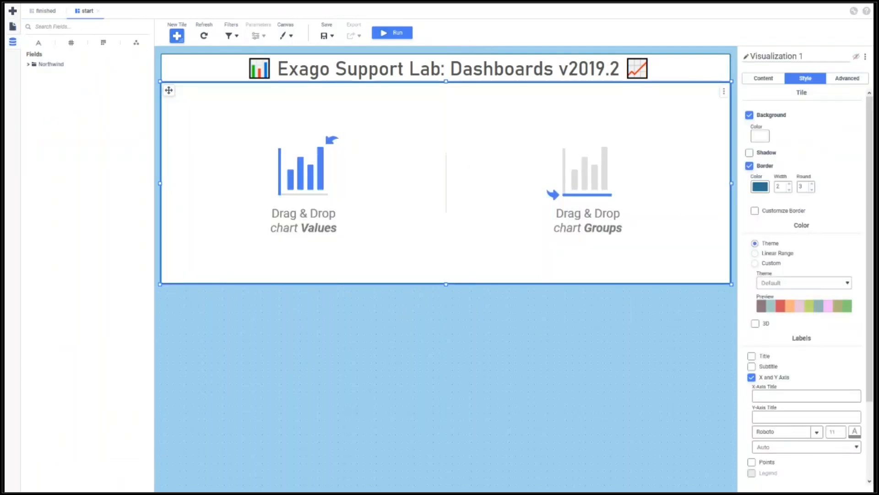
# Step: Rename the visualization tile as Employee Revenue and hide its name header on the tile
pyautogui.click(817, 55)
pyautogui.moveTo(817, 54); pyautogui.dragTo(744, 45)
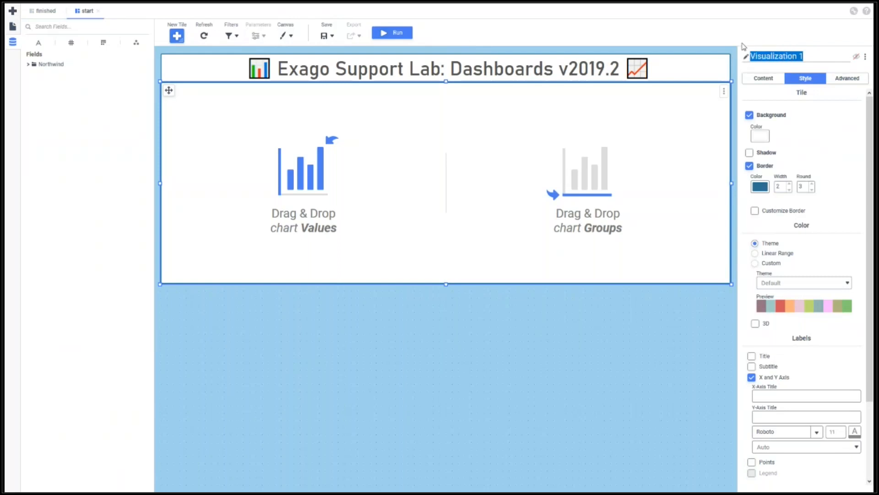
pyautogui.write('Emplyee')
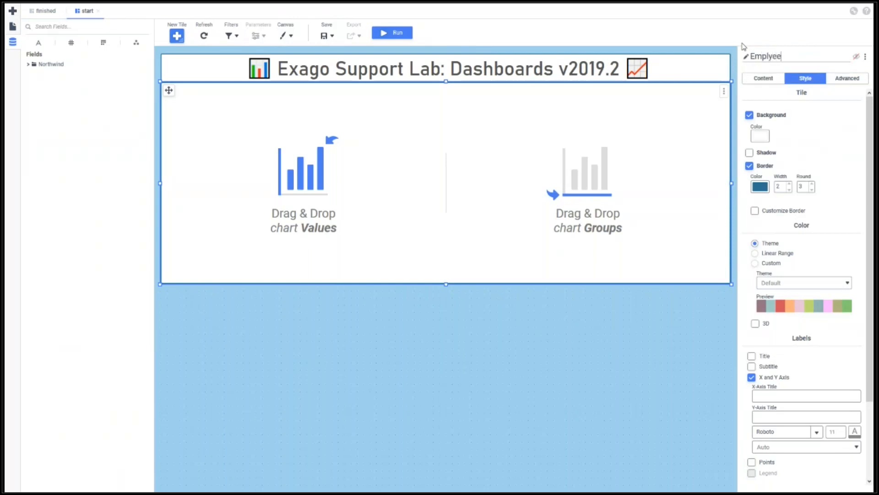
pyautogui.press('BackSpace')
pyautogui.press('BackSpace')
pyautogui.press('BackSpace')
pyautogui.write('oyee Revenue')
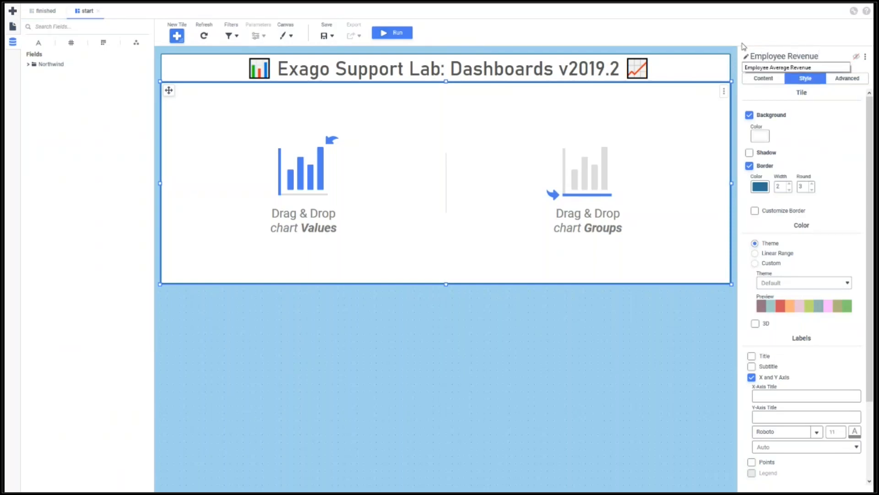
pyautogui.press('Return')
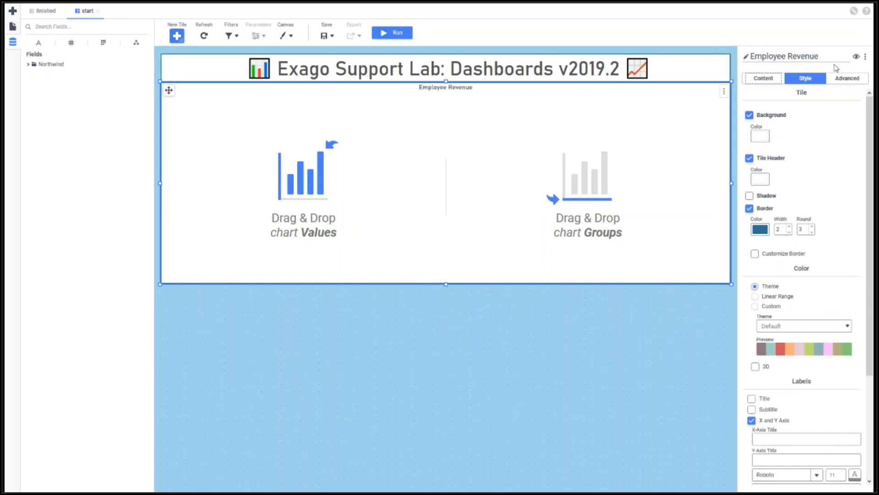
pyautogui.click(856, 57)
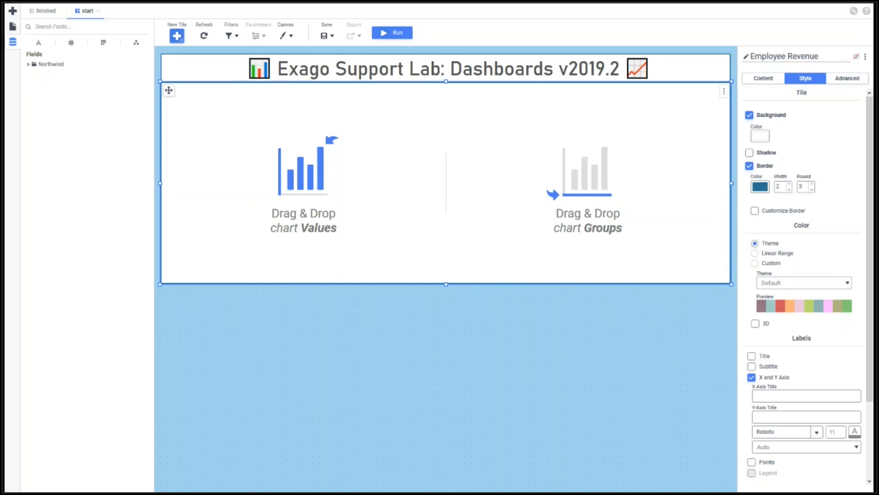
# Step: Group the Employee Revenue chart by the LastName field of the Northwind Employees data
pyautogui.click(762, 81)
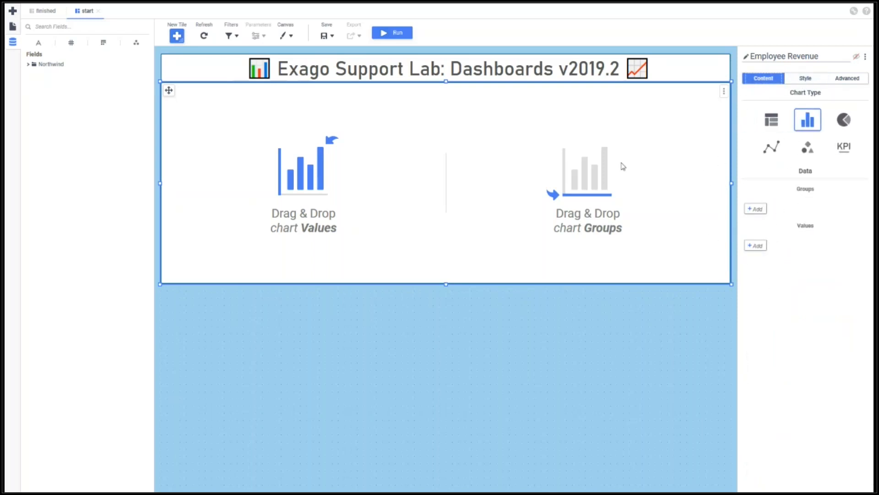
pyautogui.click(28, 65)
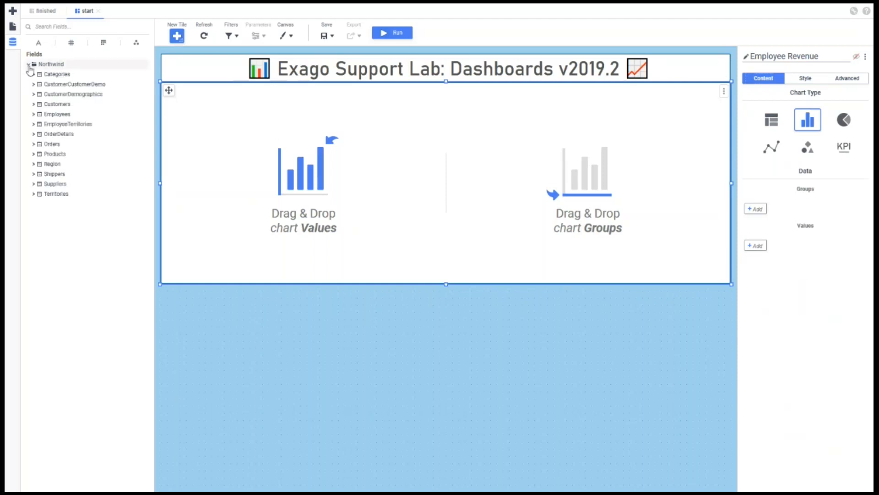
pyautogui.click(33, 114)
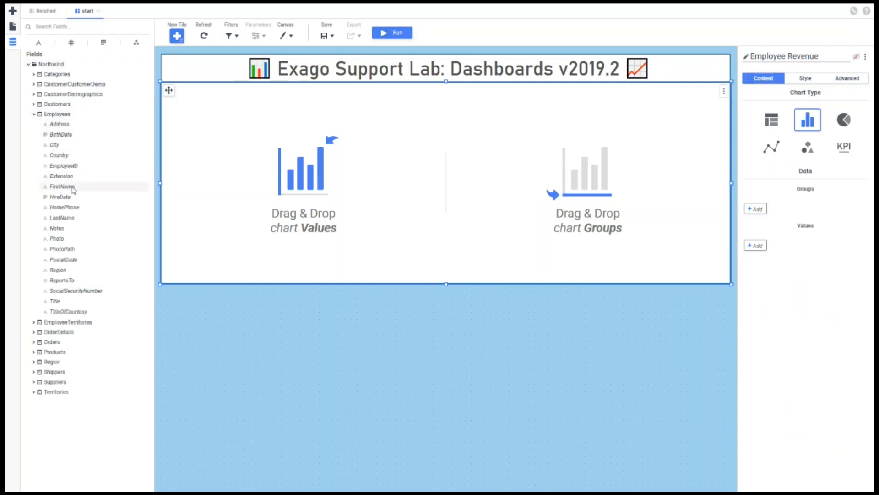
pyautogui.moveTo(73, 220); pyautogui.dragTo(601, 247)
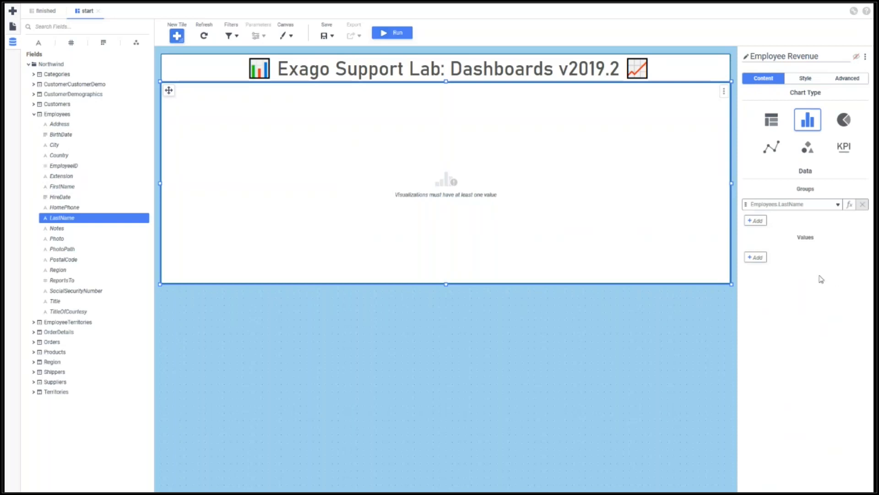
# Step: Add a chart value calculated as OrderDetails.Quantity multiplied by OrderDetails.UnitPrice and aggregate it with Sum
pyautogui.click(754, 258)
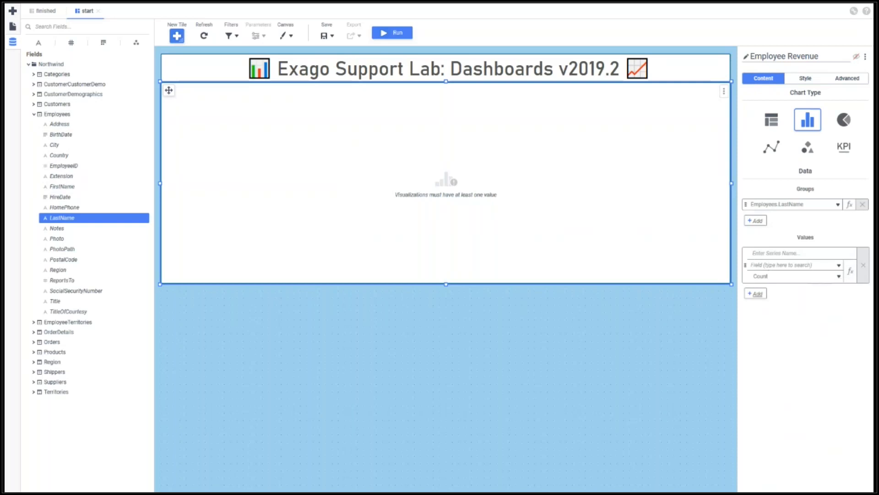
pyautogui.click(851, 271)
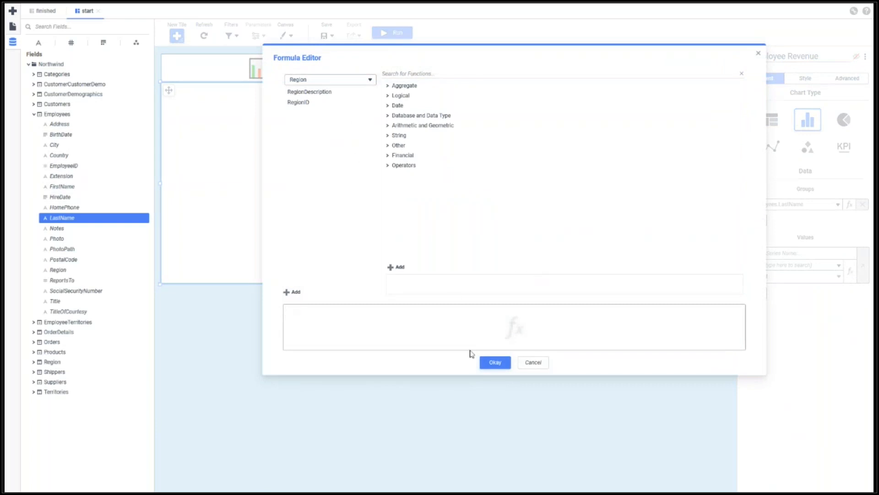
pyautogui.click(352, 82)
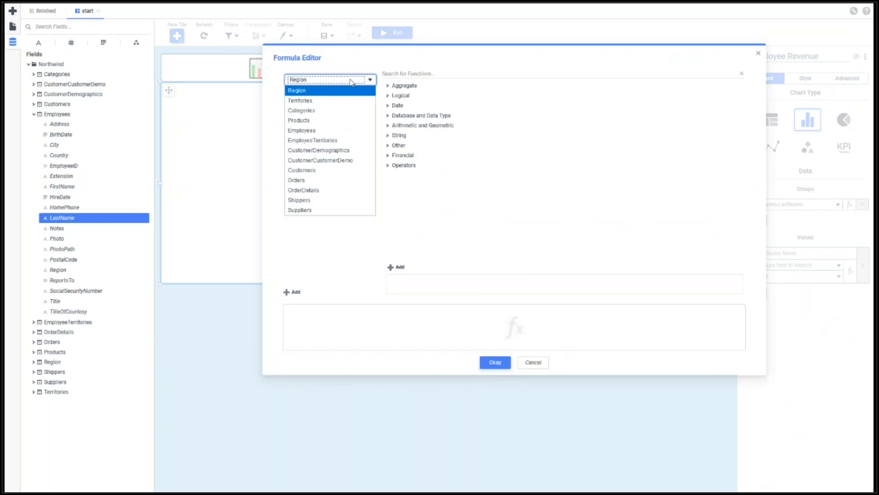
pyautogui.click(321, 190)
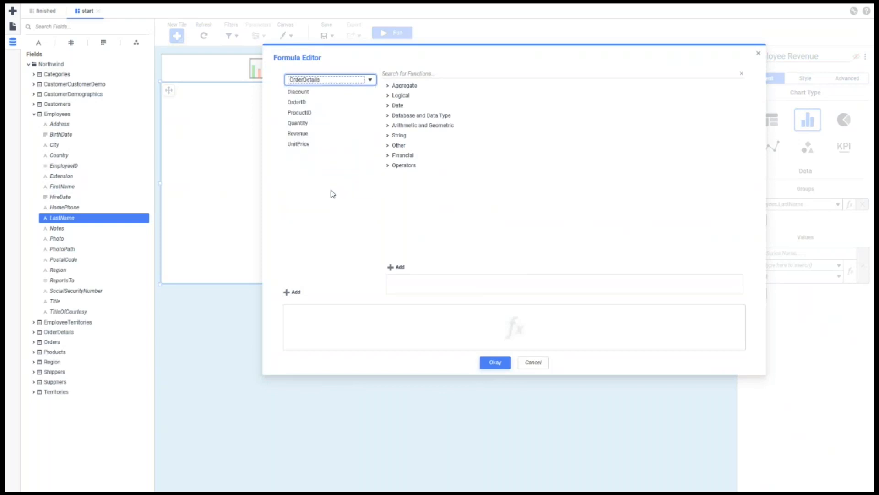
pyautogui.click(305, 123)
pyautogui.click(374, 123)
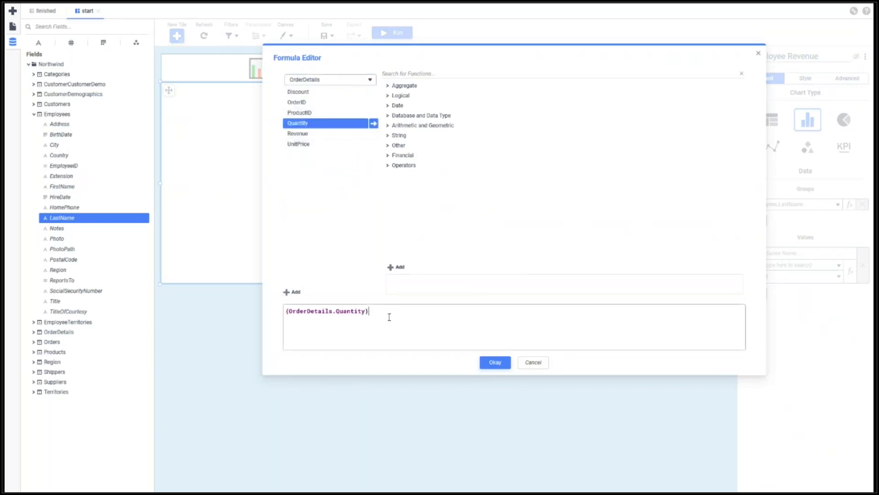
pyautogui.write('*')
pyautogui.doubleClick(293, 145)
pyautogui.click(495, 363)
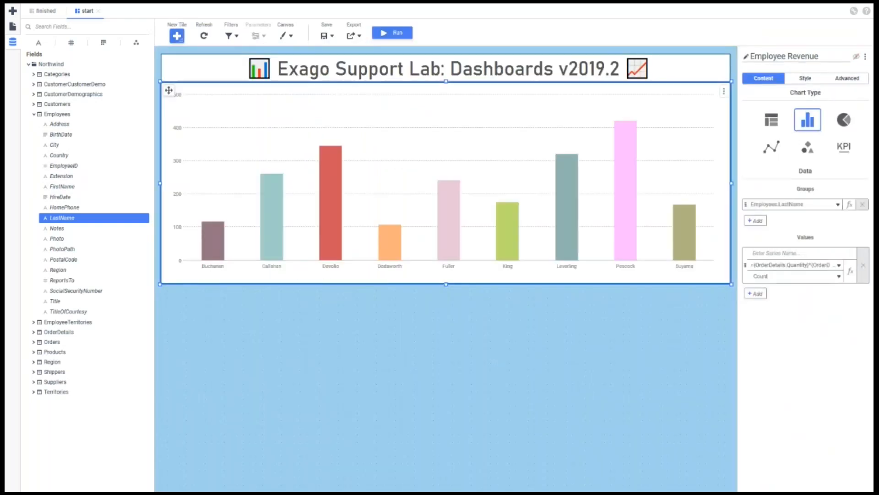
pyautogui.click(822, 277)
pyautogui.click(822, 287)
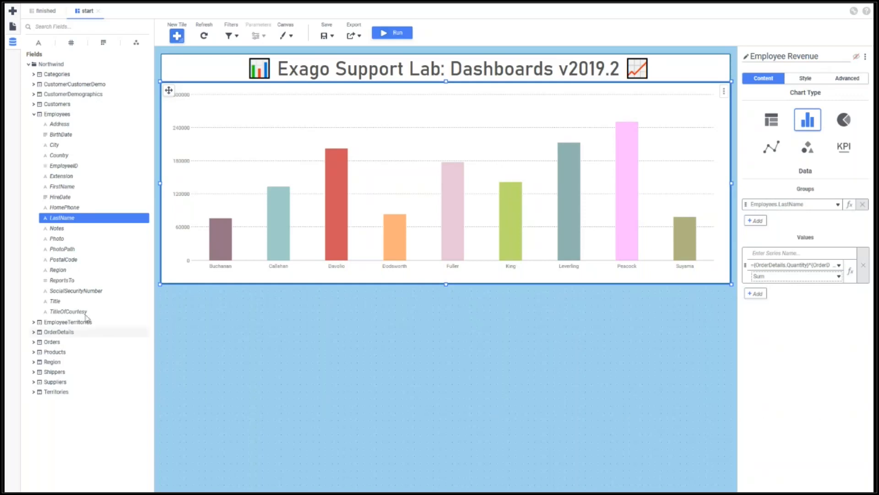
# Step: Add Categories.CategoryName as the chart's second group and change the chart type to stacked horizontal bars
pyautogui.click(33, 74)
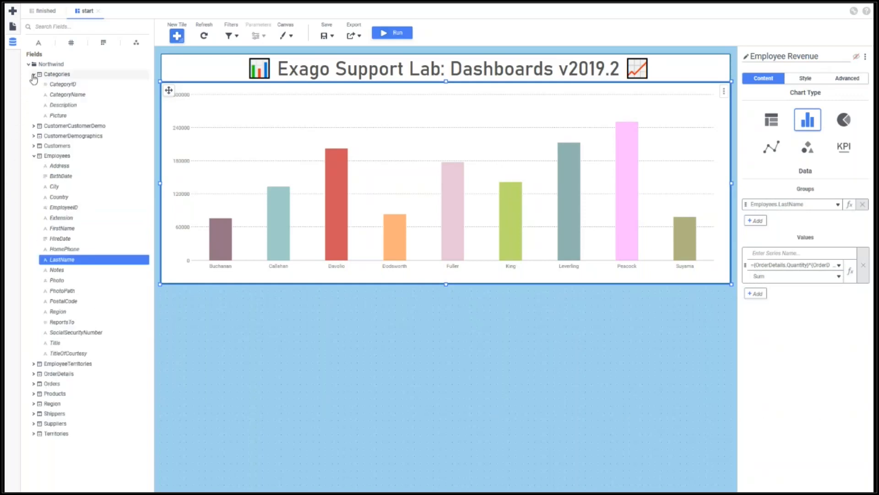
pyautogui.click(64, 94)
pyautogui.moveTo(104, 95); pyautogui.dragTo(797, 226)
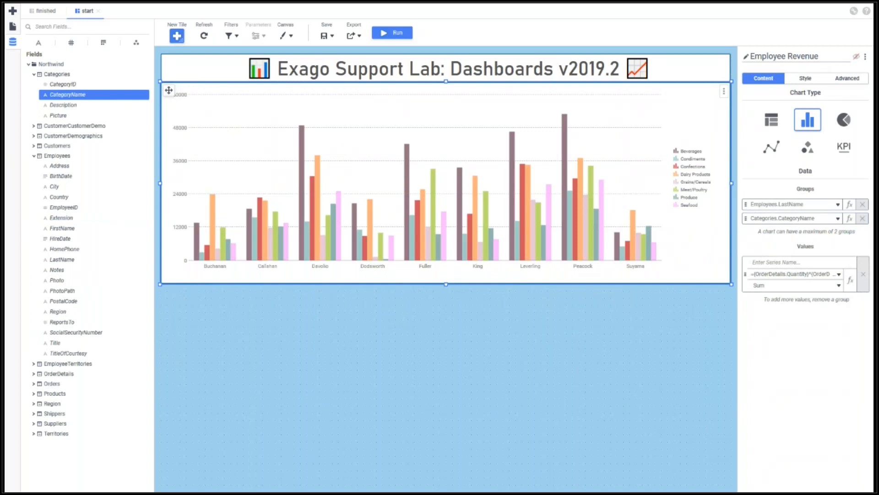
pyautogui.click(815, 126)
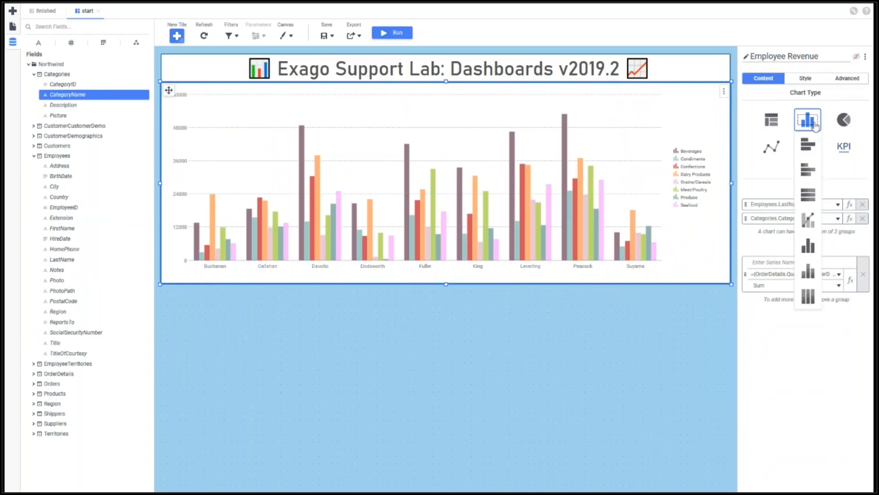
pyautogui.click(809, 171)
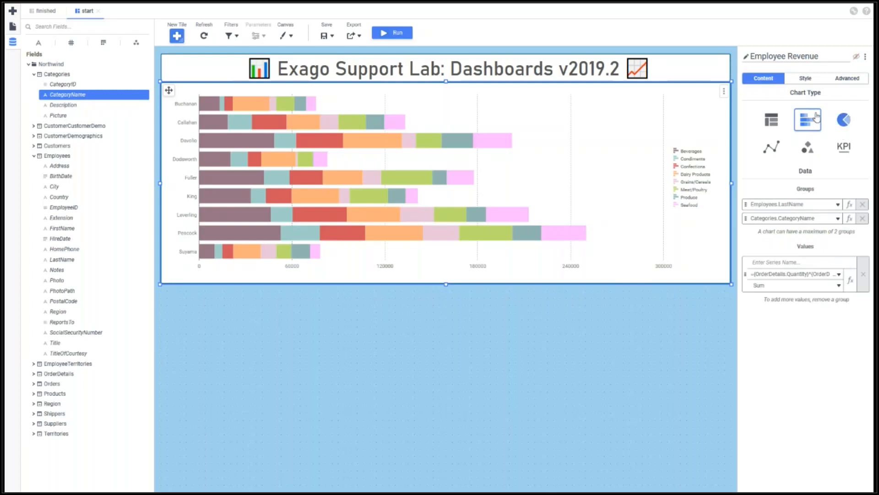
# Step: Apply the Blue Grey color theme to the chart and place its legend at the bottom
pyautogui.click(808, 81)
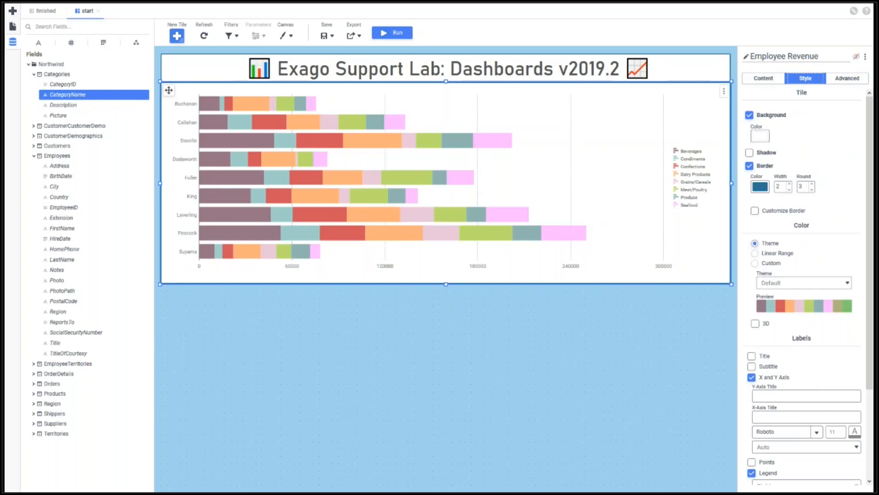
pyautogui.click(826, 282)
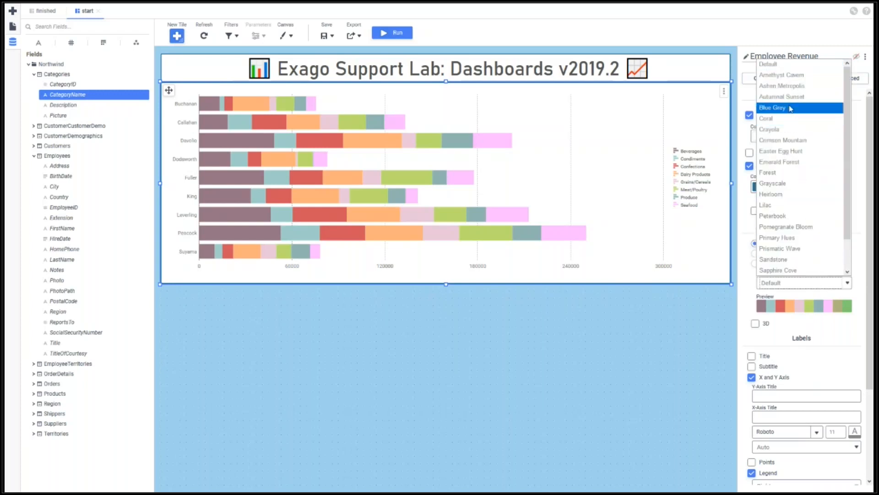
pyautogui.click(778, 109)
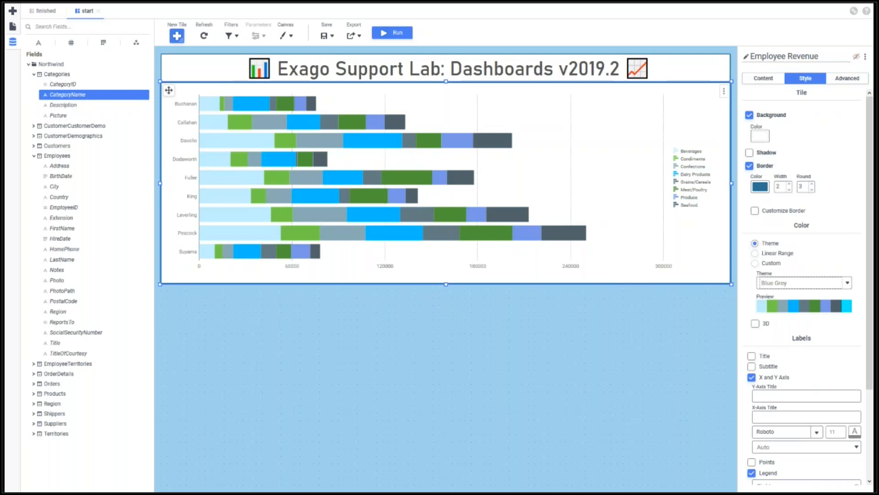
pyautogui.scroll(-3, 851, 387)
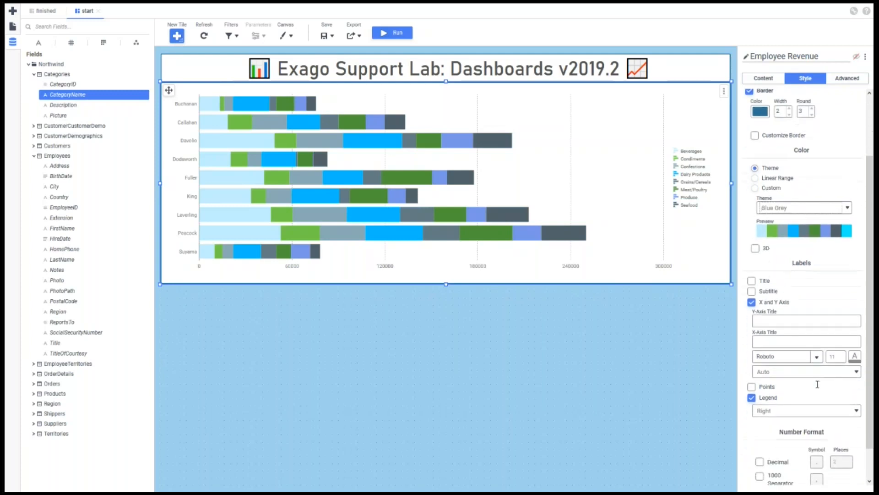
pyautogui.click(820, 375)
pyautogui.click(817, 397)
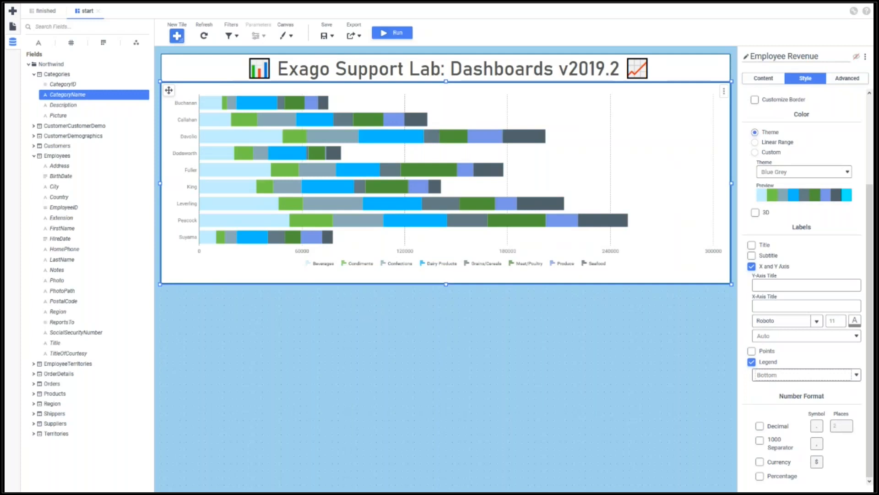
# Step: Format the chart's numbers with 2 decimal places, a 1000 separator and the $ currency symbol
pyautogui.click(760, 427)
pyautogui.click(760, 440)
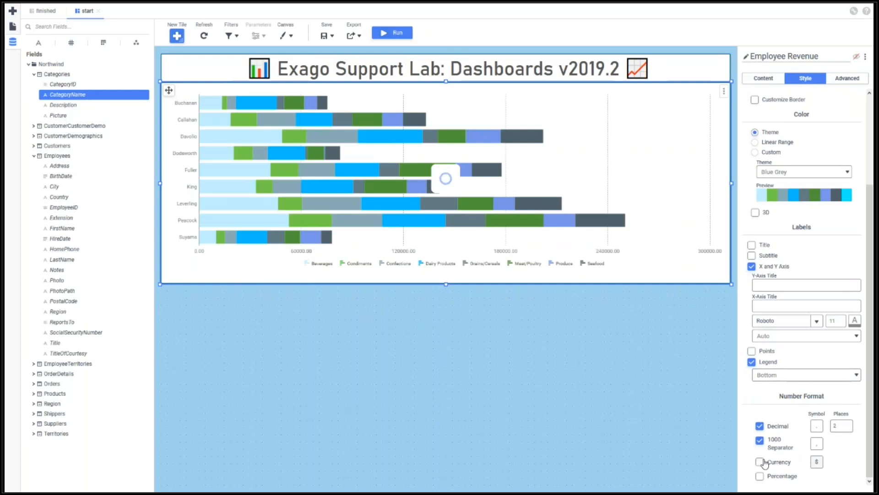
pyautogui.click(760, 462)
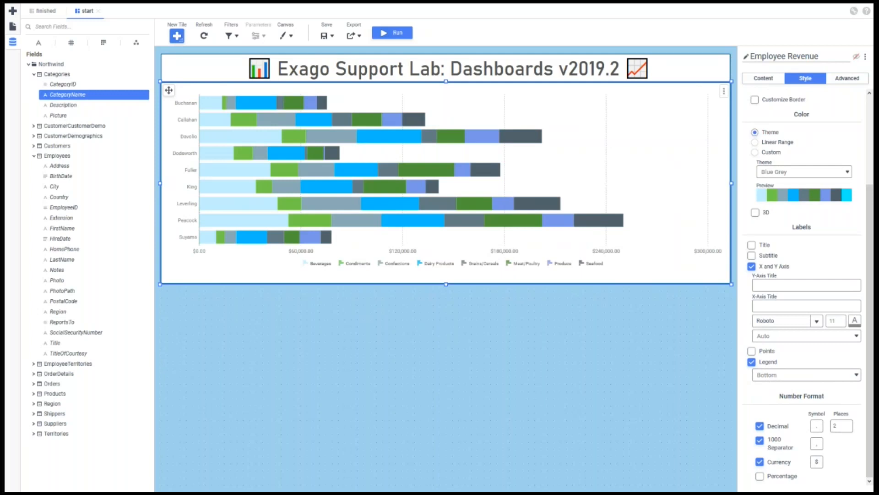
# Step: Enable axis limits on the Employee Revenue chart and set the maximum to 260000
pyautogui.click(843, 80)
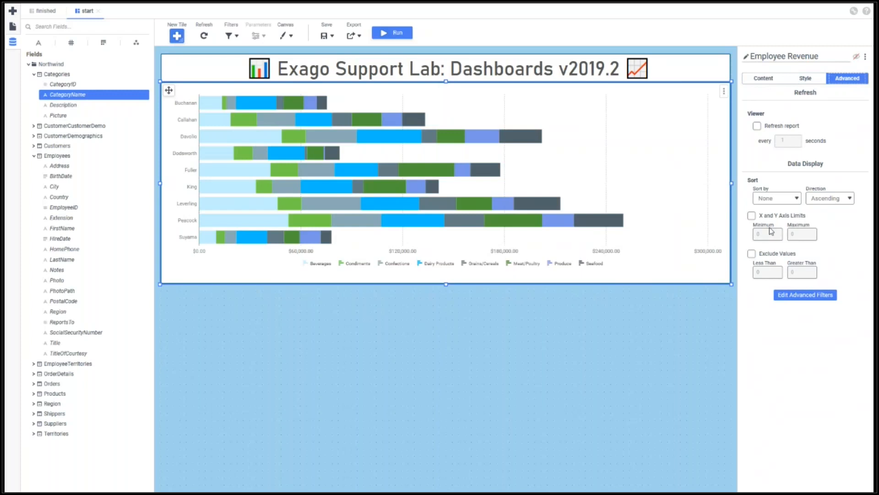
pyautogui.click(752, 215)
pyautogui.click(793, 234)
pyautogui.write('260000')
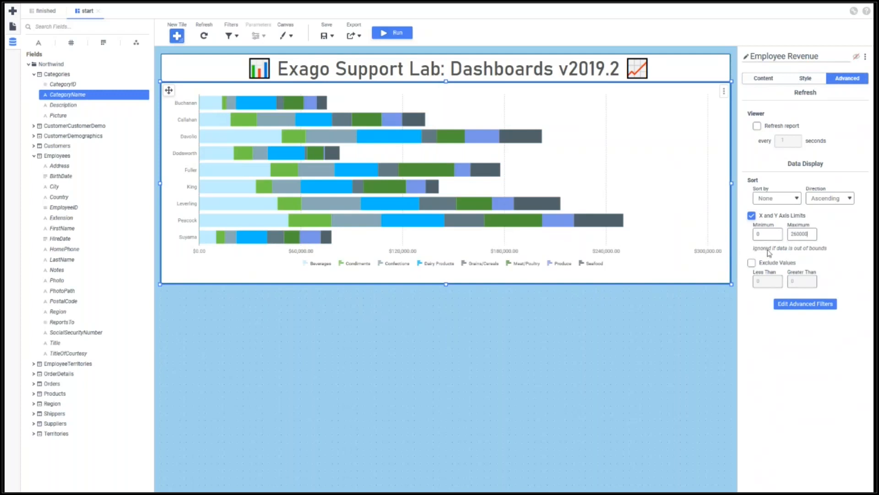
pyautogui.press('Tab')
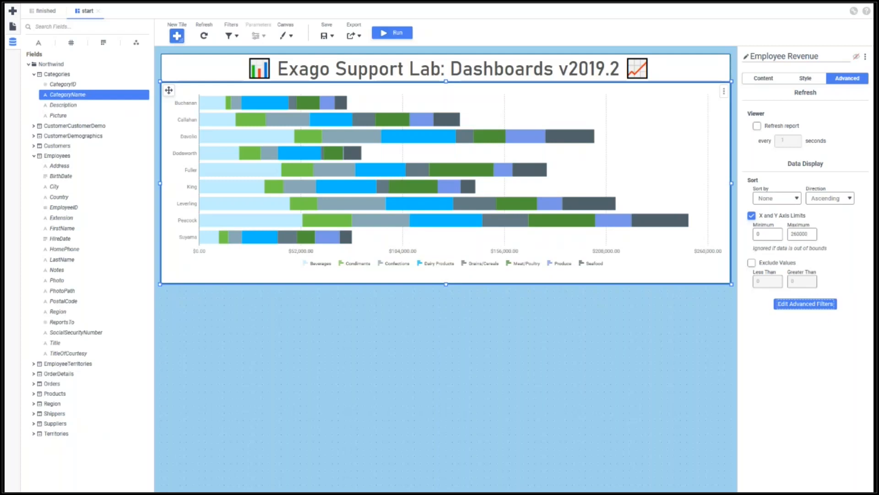
pyautogui.press('Tab')
pyautogui.click(724, 92)
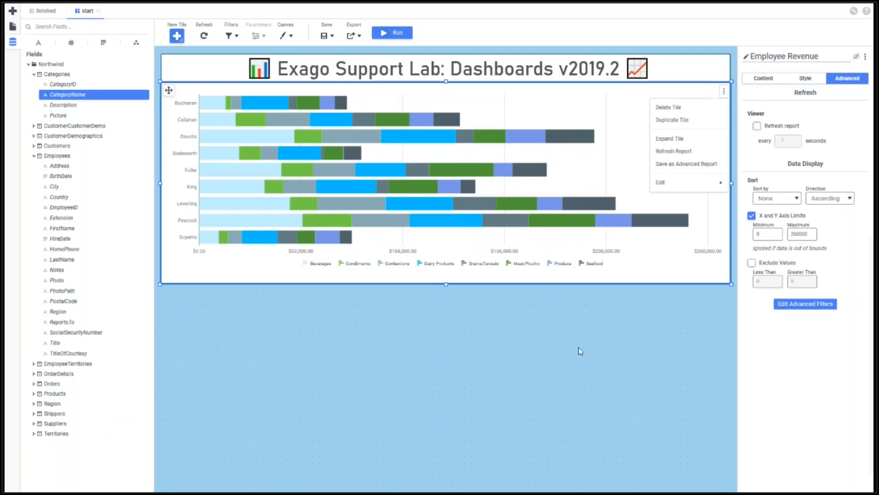
pyautogui.click(640, 334)
# Step: Narrow the Employee Revenue tile to about four fifths of the canvas width and lower its upper edge to leave a gap below the banner
pyautogui.click(731, 184)
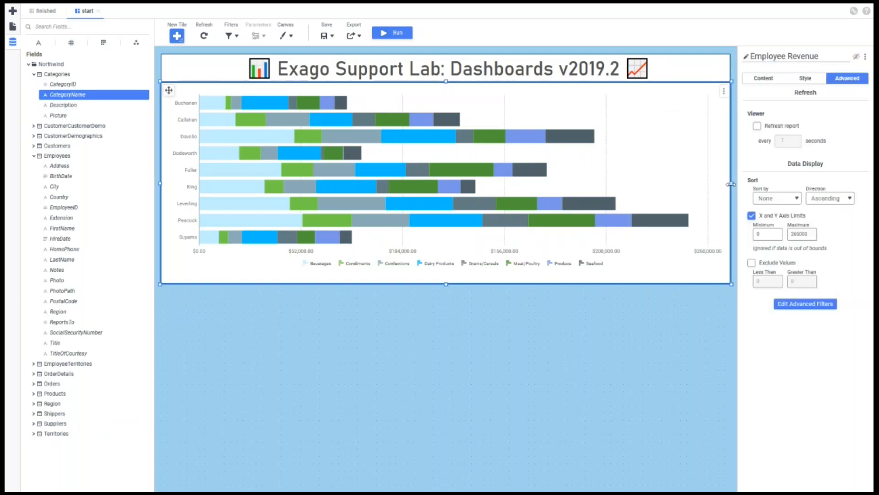
pyautogui.moveTo(731, 184); pyautogui.dragTo(627, 183)
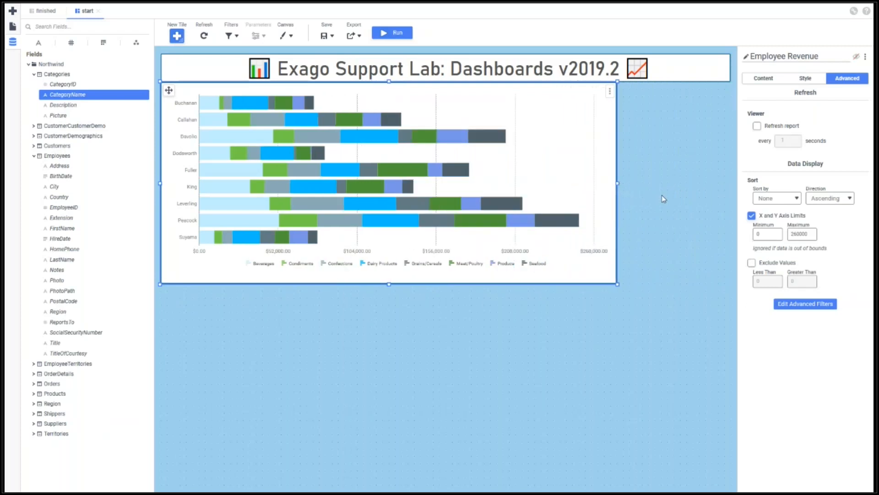
pyautogui.moveTo(389, 82); pyautogui.dragTo(390, 87)
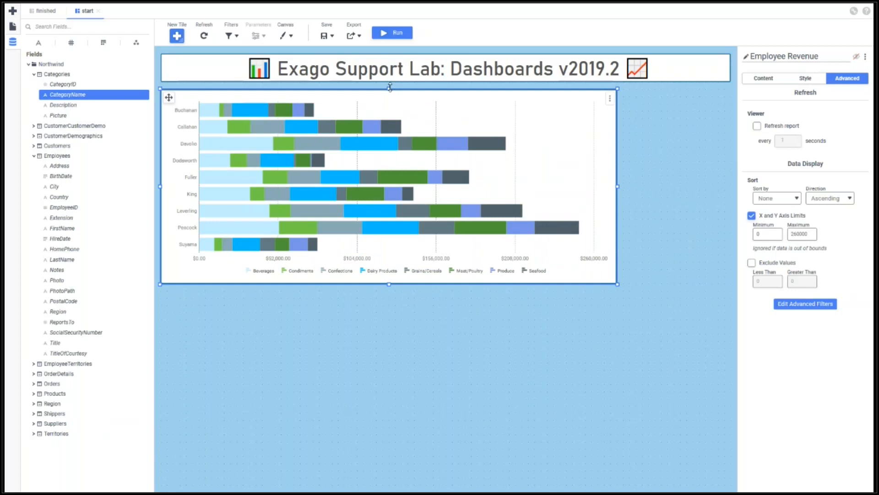
pyautogui.click(658, 300)
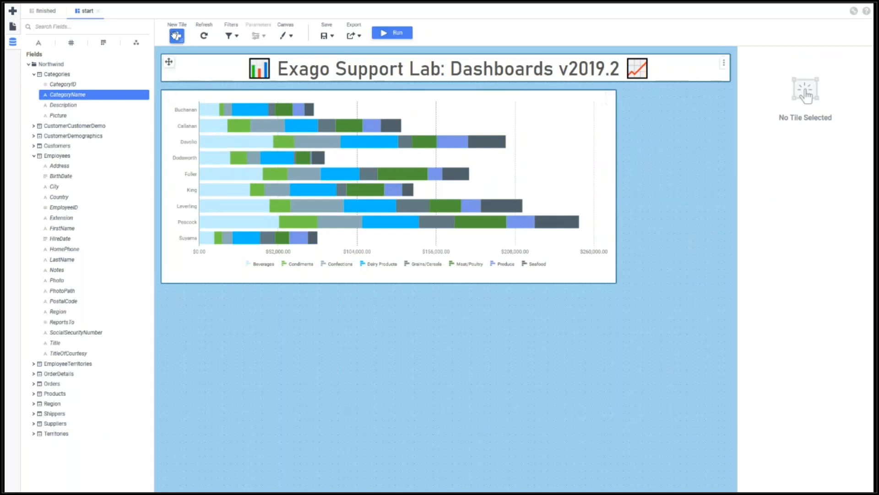
# Step: Add a Visualization tile beside the Employee Revenue chart and resize it to about half the chart's height, with a small gap around it
pyautogui.click(176, 36)
pyautogui.moveTo(188, 88); pyautogui.dragTo(657, 213)
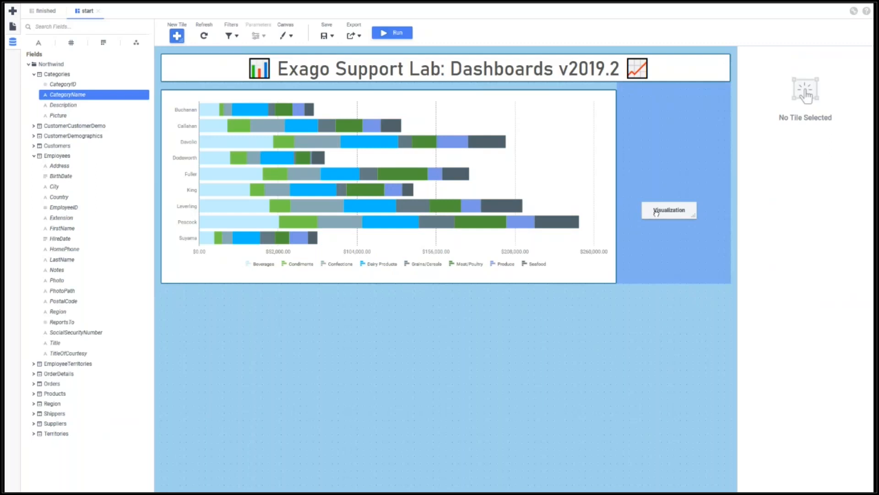
pyautogui.moveTo(656, 213); pyautogui.dragTo(657, 213)
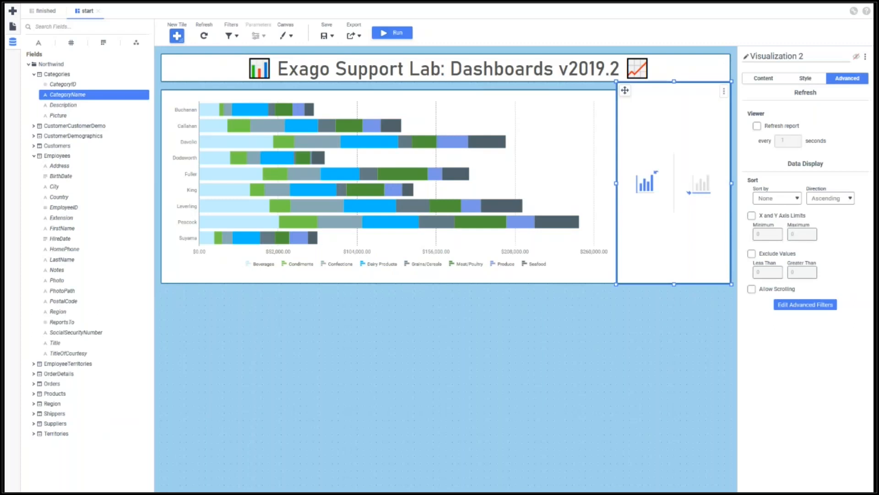
pyautogui.moveTo(675, 284); pyautogui.dragTo(680, 184)
pyautogui.moveTo(625, 90); pyautogui.dragTo(626, 98)
pyautogui.moveTo(617, 144); pyautogui.dragTo(623, 145)
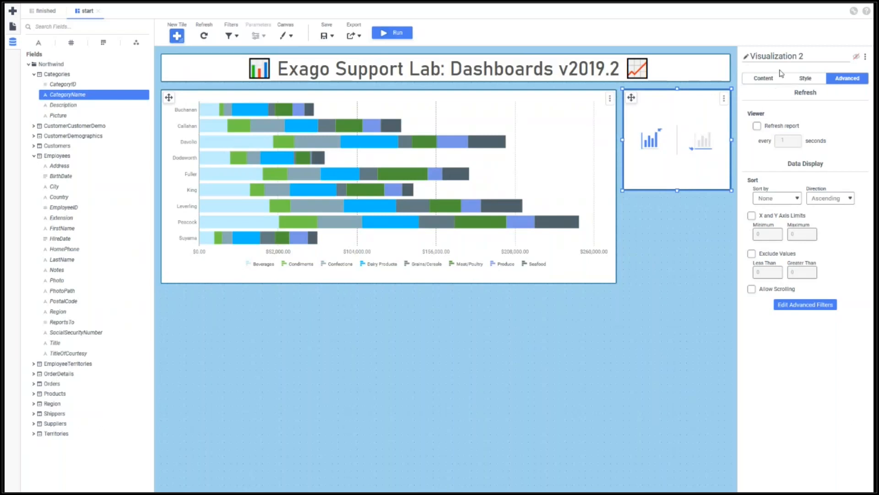
# Step: Rename the new visualization tile as Total Revenue
pyautogui.click(745, 58)
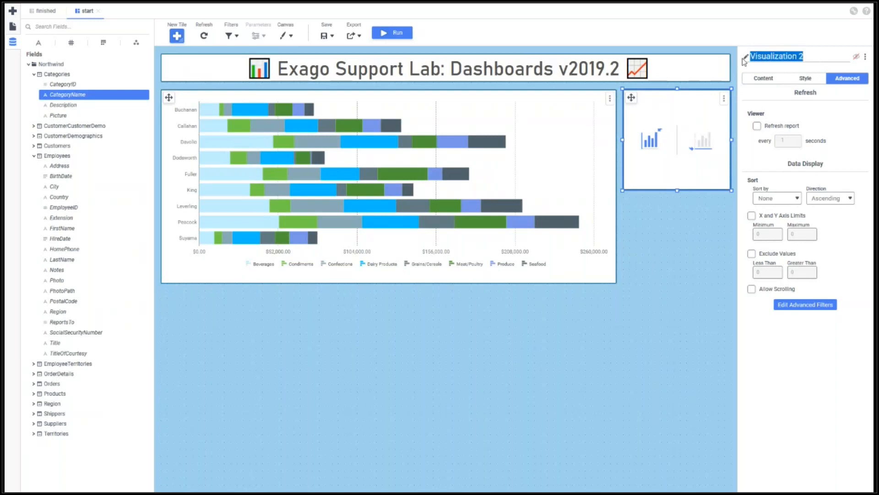
pyautogui.write('T')
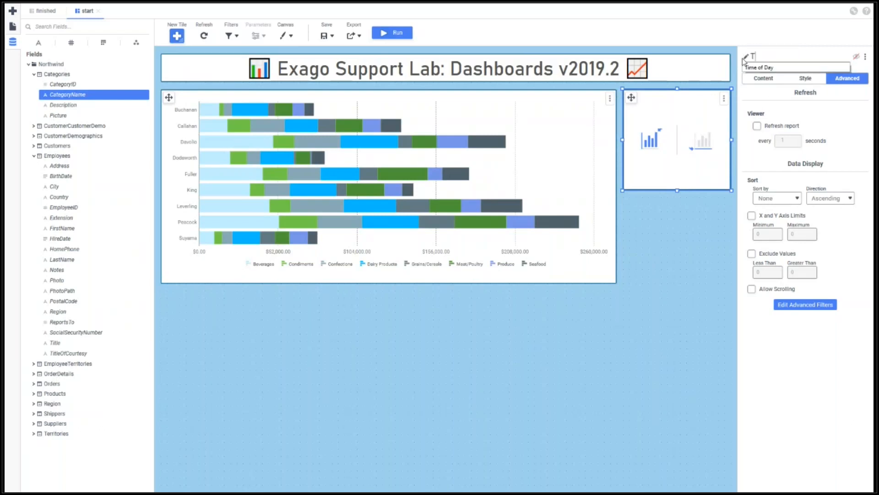
pyautogui.write('otal Revenue')
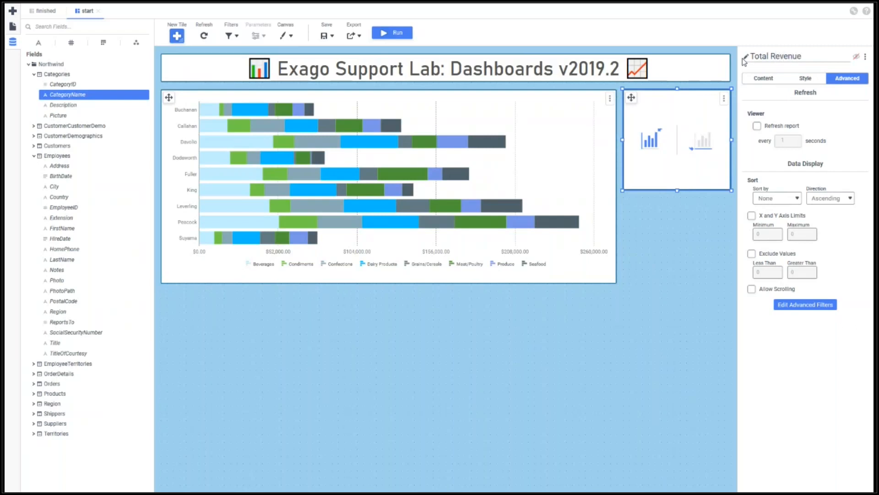
pyautogui.press('Return')
pyautogui.click(856, 58)
# Step: Change the Total Revenue tile to a KPI and add OrderDetails.Quantity as its value
pyautogui.click(771, 82)
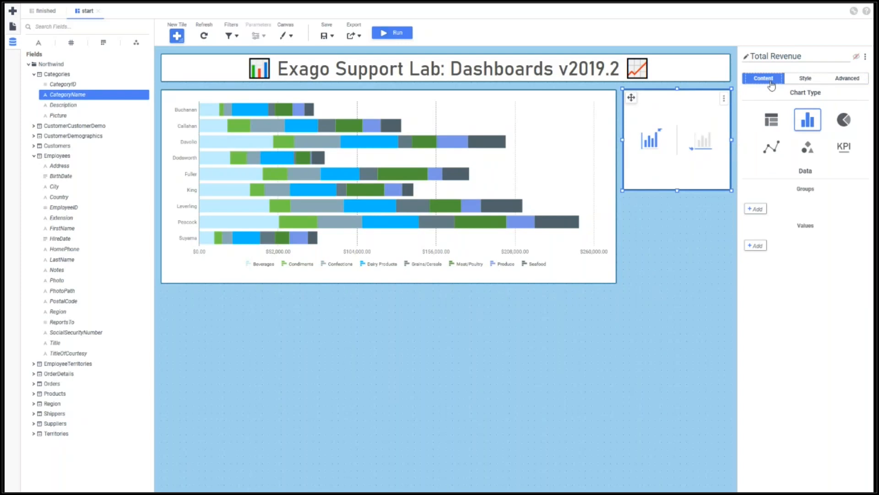
pyautogui.click(845, 149)
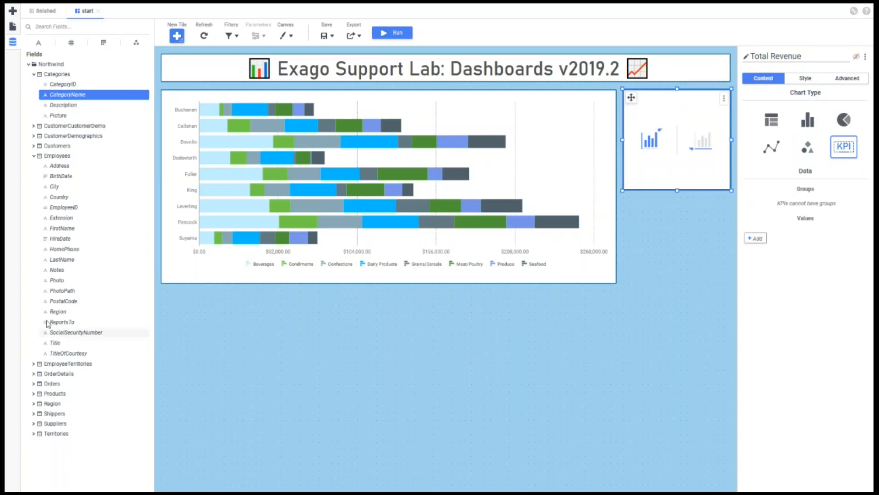
pyautogui.click(39, 374)
pyautogui.click(39, 375)
pyautogui.scroll(-1, 40, 374)
pyautogui.moveTo(60, 406); pyautogui.dragTo(663, 165)
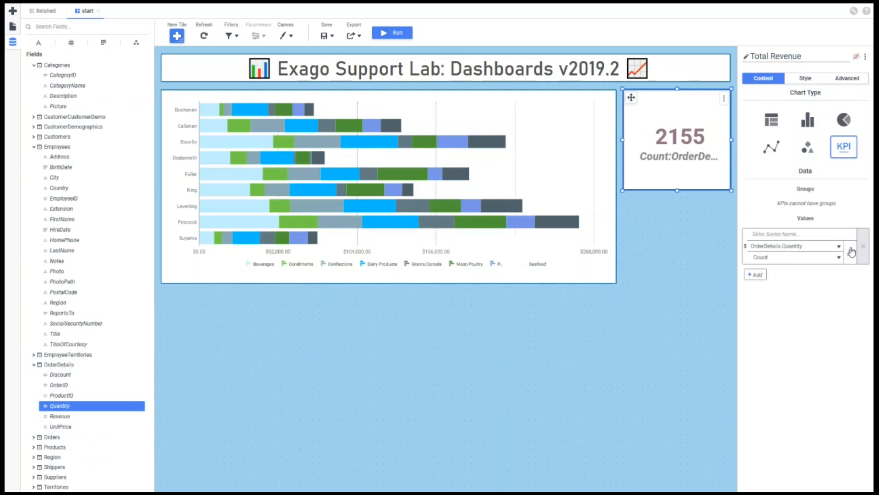
# Step: Change the KPI value's formula to OrderDetails.Quantity multiplied by OrderDetails.UnitPrice and aggregate it with Sum
pyautogui.click(851, 251)
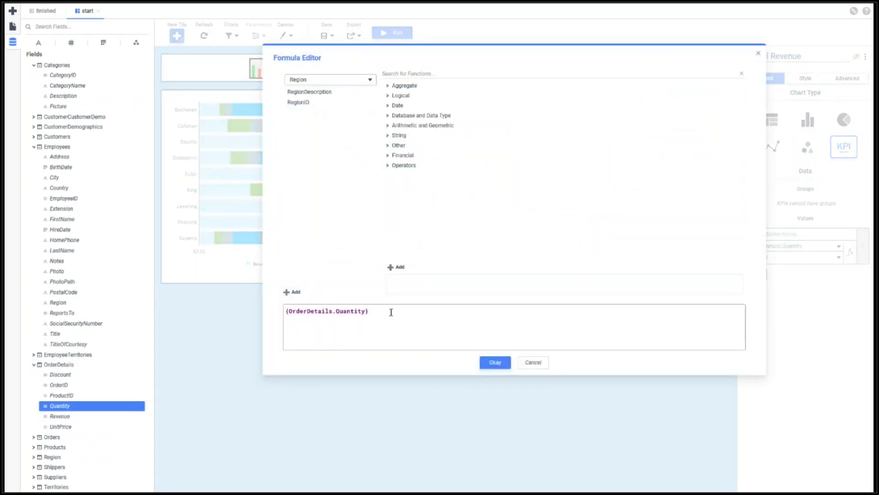
pyautogui.click(315, 82)
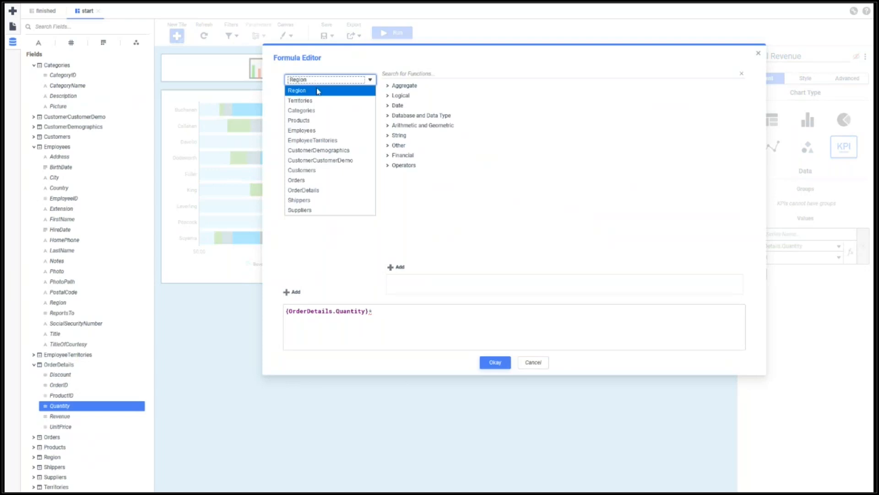
pyautogui.click(325, 190)
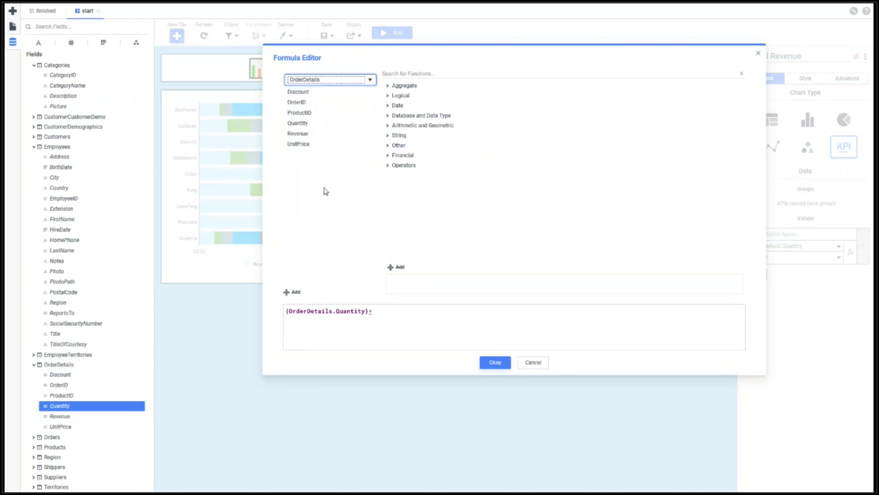
pyautogui.click(374, 143)
pyautogui.click(495, 362)
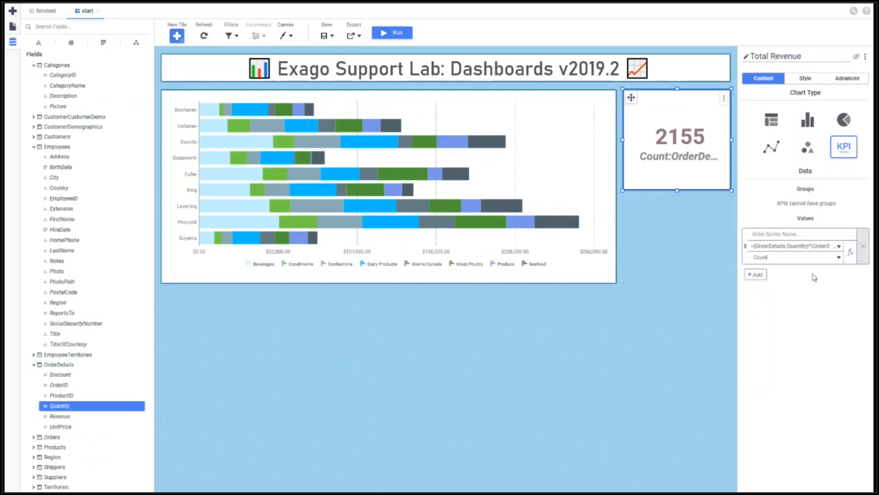
pyautogui.click(785, 260)
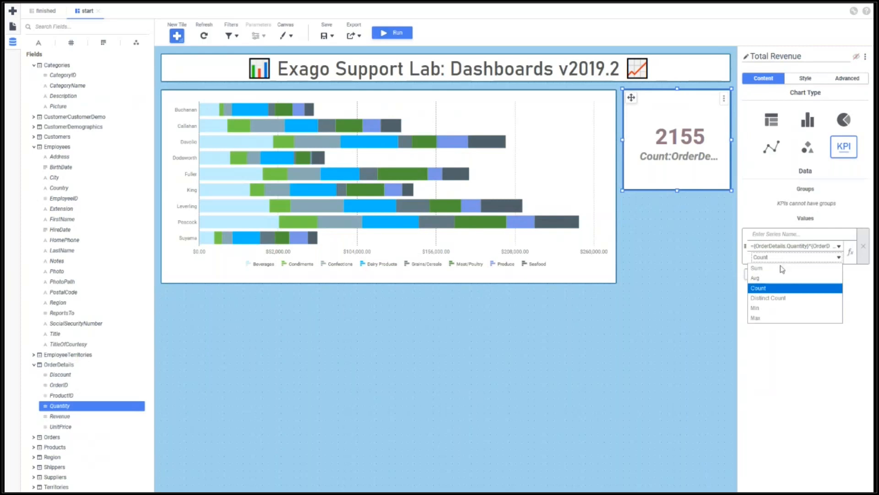
pyautogui.click(781, 269)
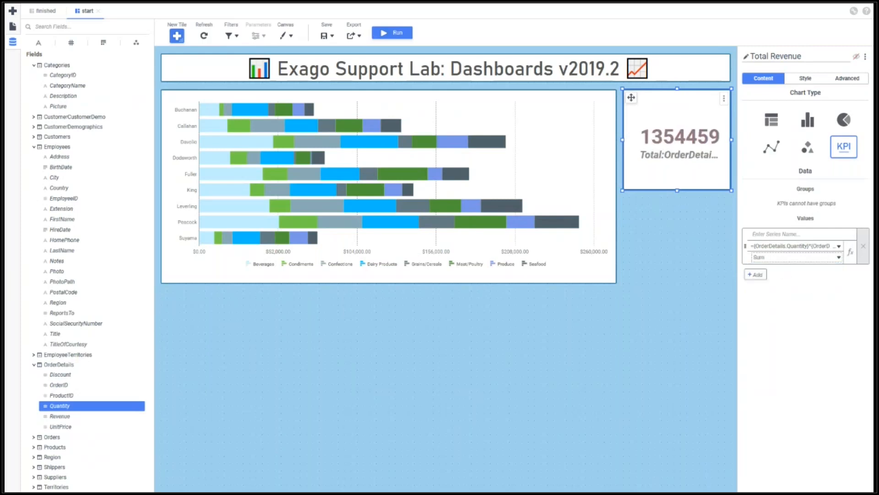
# Step: Name the KPI value's series Total Revenue
pyautogui.click(765, 233)
pyautogui.write('Total Revenue')
pyautogui.press('Tab')
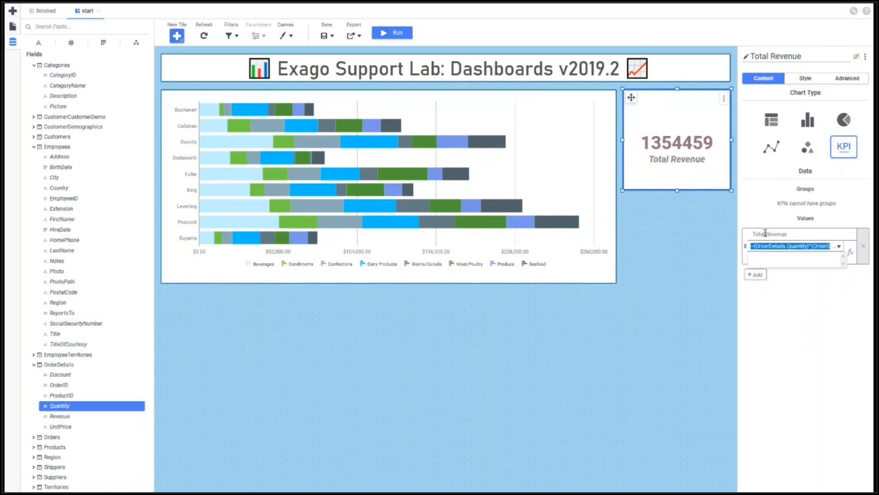
# Step: Apply the Blue Grey color theme to the Total Revenue KPI
pyautogui.click(786, 235)
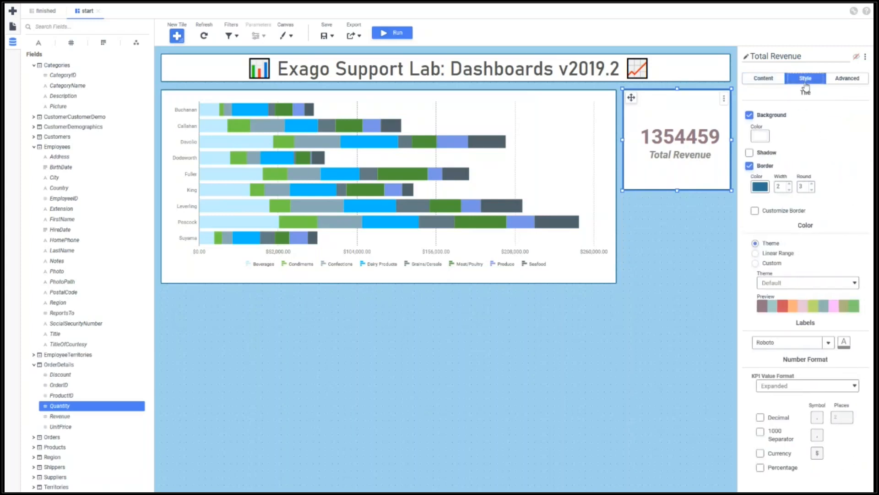
pyautogui.click(794, 285)
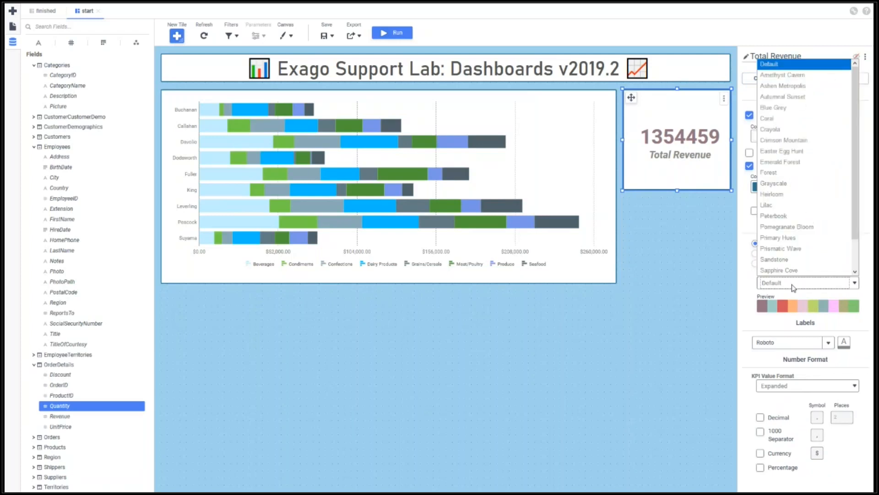
pyautogui.click(781, 108)
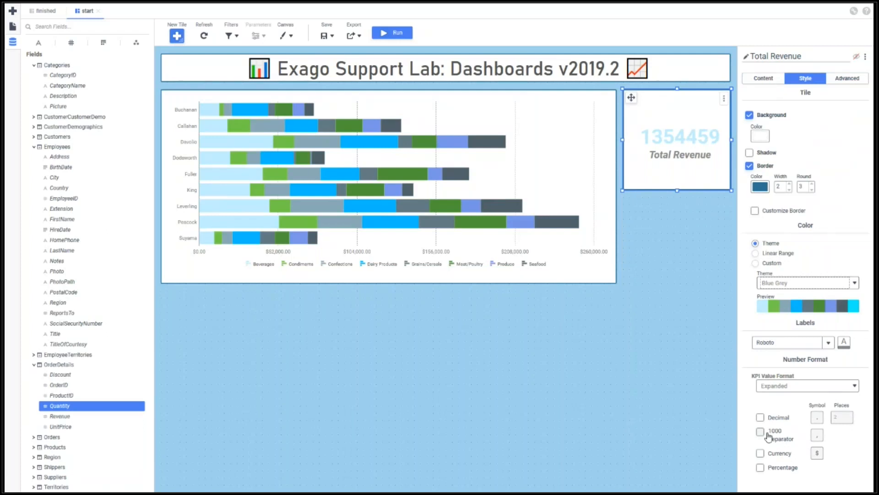
# Step: Format the KPI number with 2 decimal places, a 1000 separator, the $ currency symbol and the English Short Scale value format
pyautogui.click(760, 417)
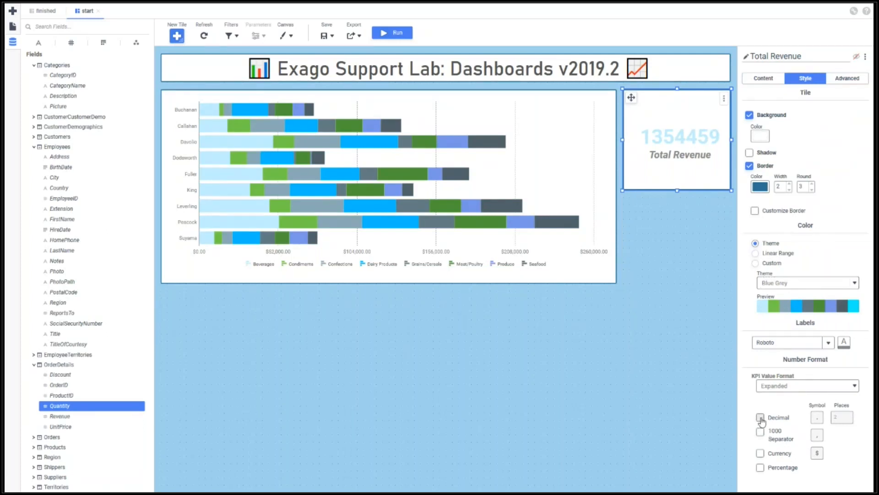
pyautogui.click(761, 432)
pyautogui.click(761, 454)
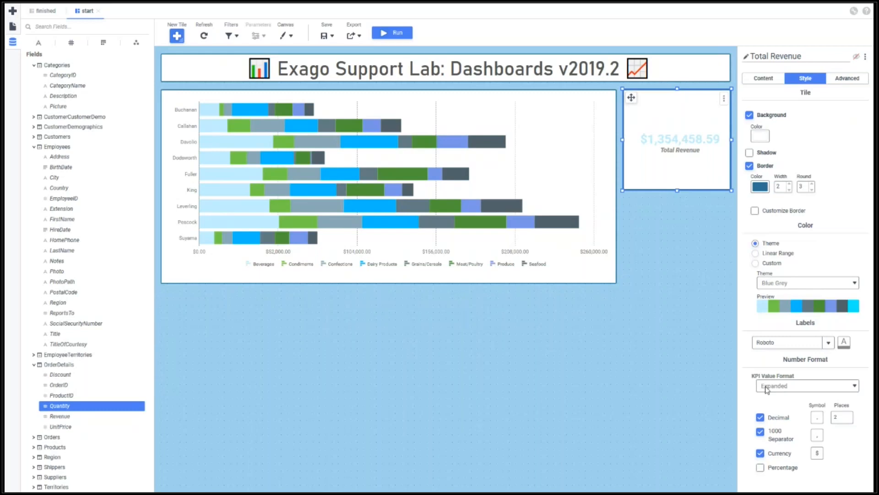
pyautogui.click(843, 390)
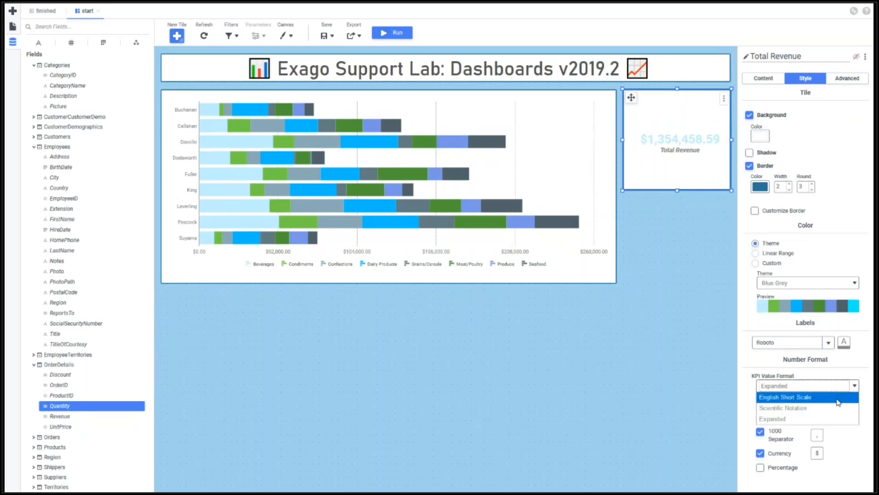
pyautogui.click(838, 402)
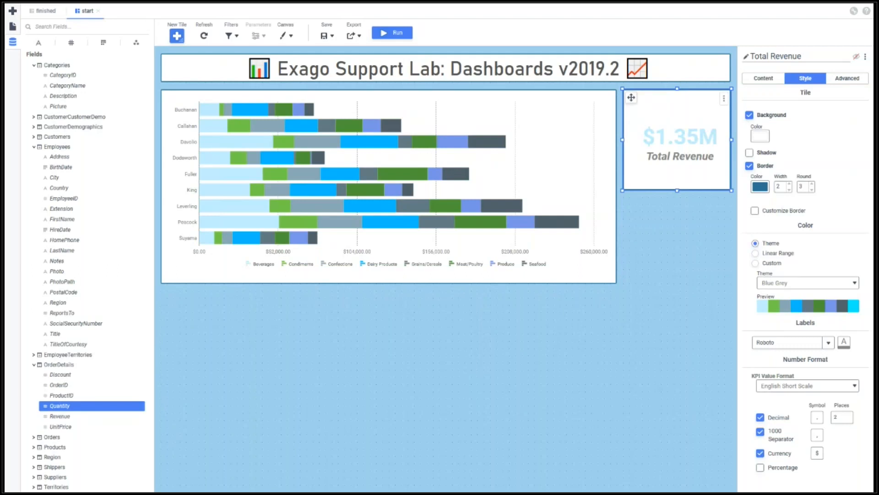
# Step: Toggle the Total Revenue tile's background off and on to compare both looks, leaving it on
pyautogui.click(750, 116)
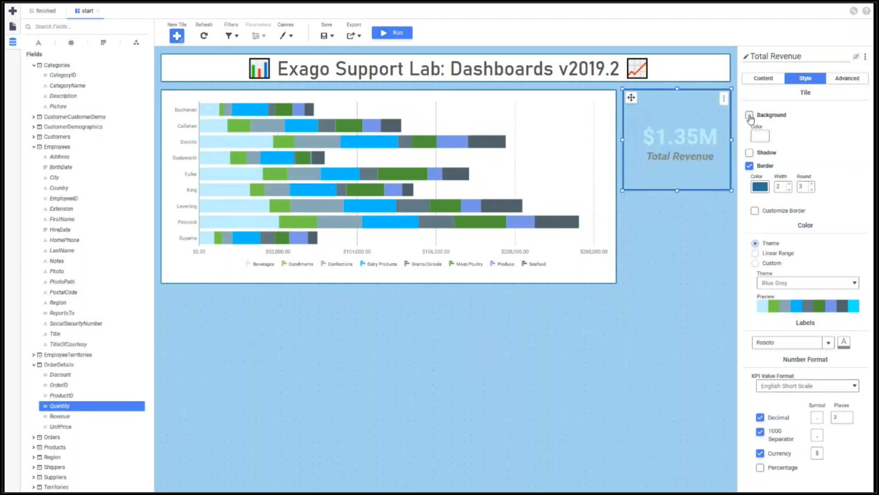
pyautogui.click(750, 117)
pyautogui.click(750, 116)
pyautogui.click(750, 117)
pyautogui.click(749, 116)
pyautogui.click(749, 116)
pyautogui.click(750, 117)
pyautogui.click(750, 117)
pyautogui.click(750, 117)
pyautogui.click(758, 117)
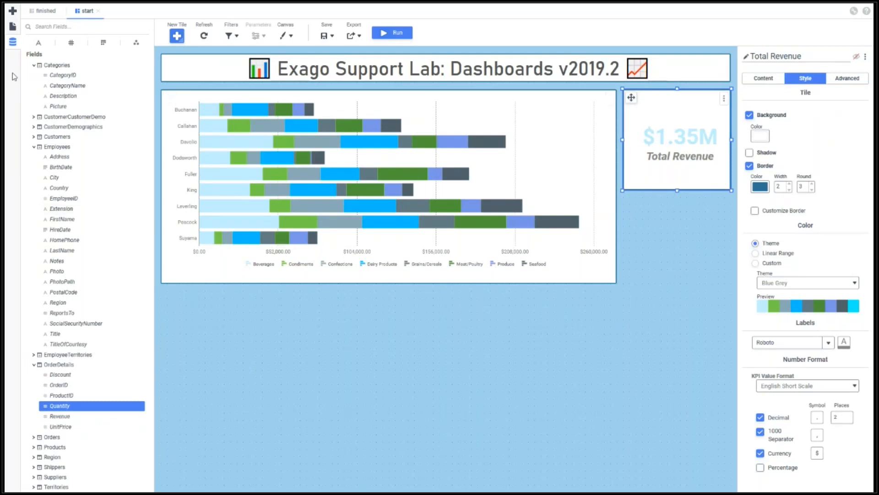
# Step: Add the existing Category products report from the Support Lab – February 2020 folder as a tile below the Employee Revenue chart
pyautogui.click(13, 28)
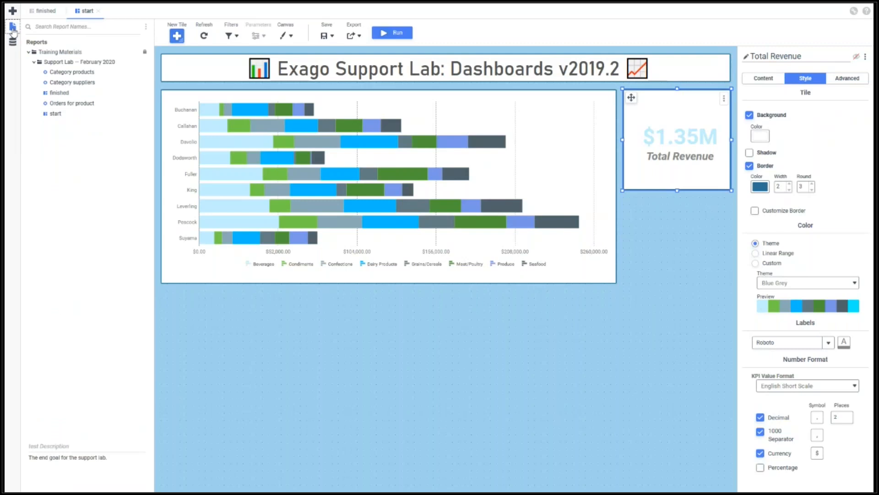
pyautogui.moveTo(58, 72); pyautogui.dragTo(330, 385)
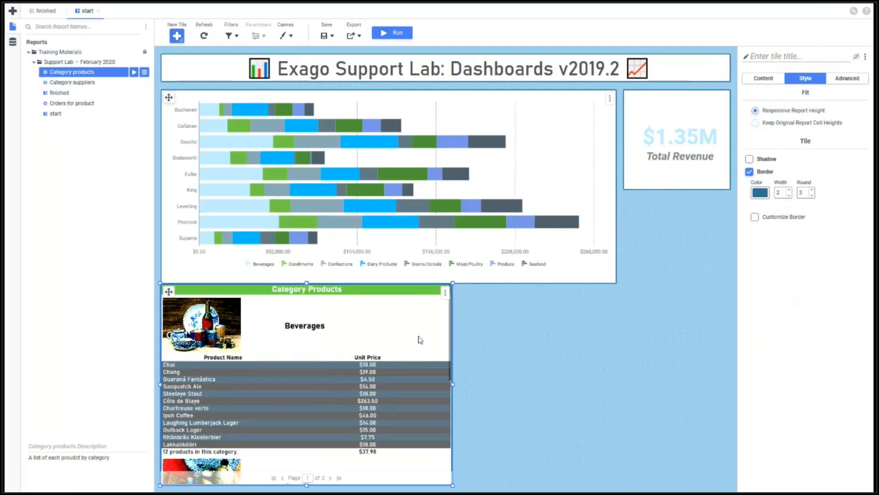
# Step: Shrink the Category Products tile slightly to leave gaps around it and rename its imported Categories.CategoryName filter to Category Name
pyautogui.moveTo(452, 283); pyautogui.dragTo(449, 292)
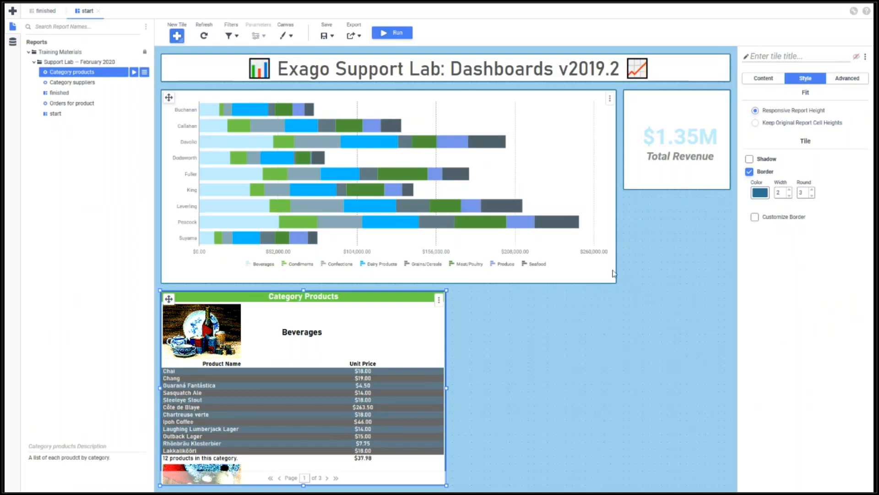
pyautogui.click(235, 38)
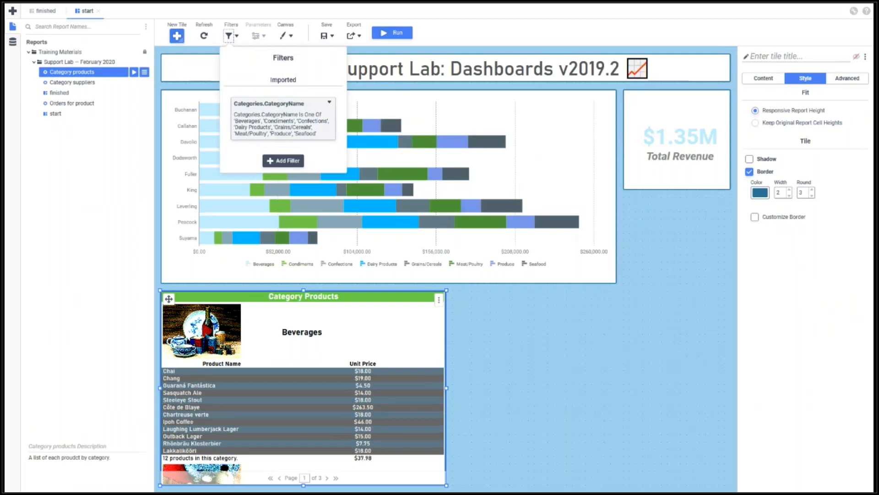
pyautogui.click(296, 119)
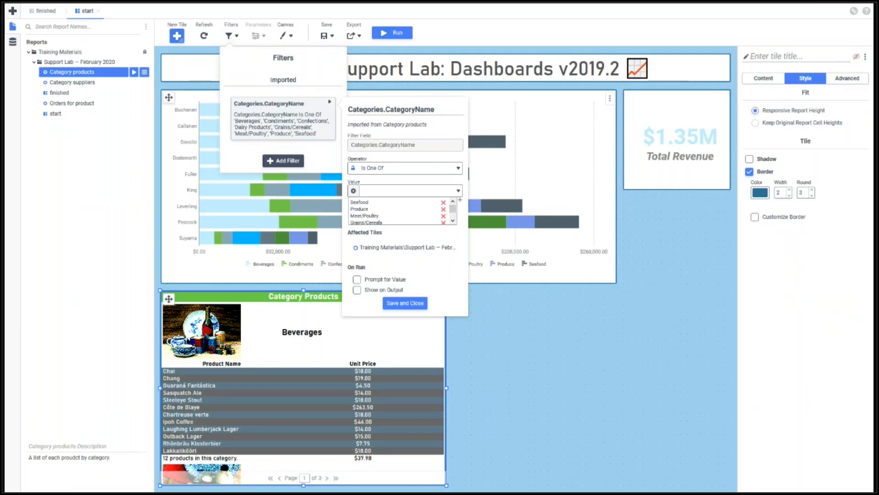
pyautogui.moveTo(435, 110); pyautogui.dragTo(349, 110)
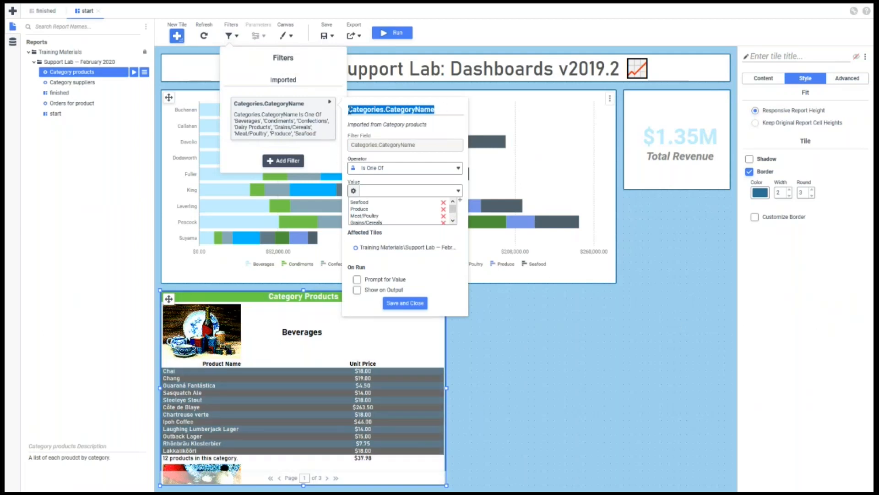
pyautogui.write('Category Name')
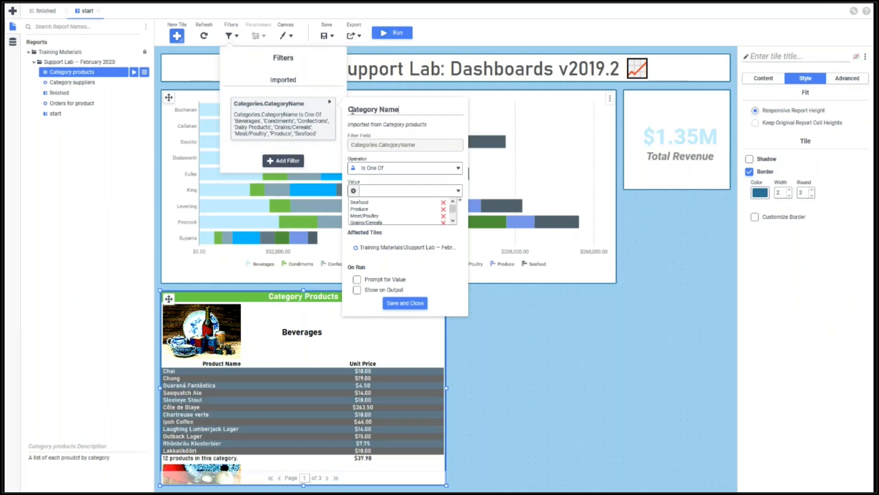
# Step: Remove Seafood and Produce from the Category Name filter values, enable Show on Output and save the filter
pyautogui.click(443, 202)
pyautogui.click(443, 202)
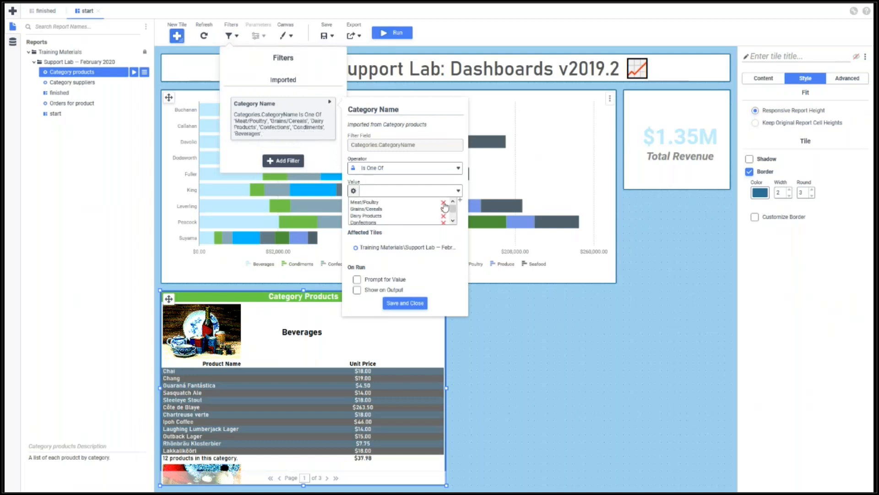
pyautogui.scroll(-2, 445, 211)
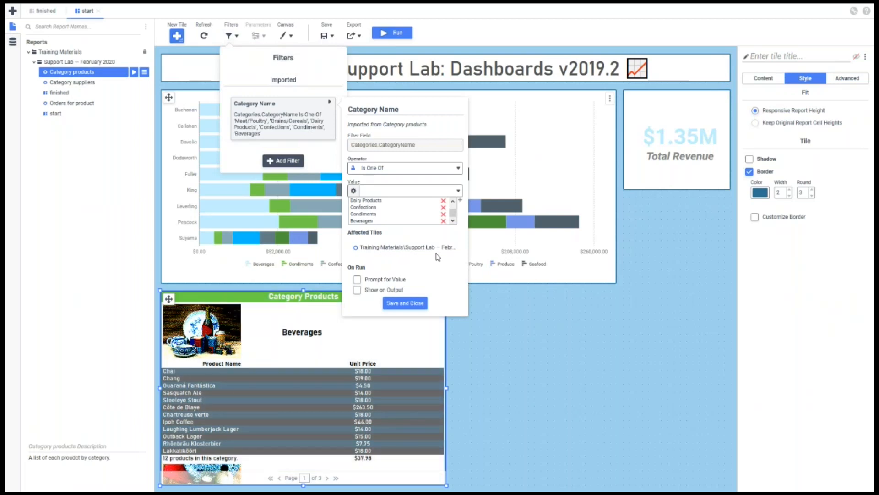
pyautogui.click(373, 291)
pyautogui.click(404, 305)
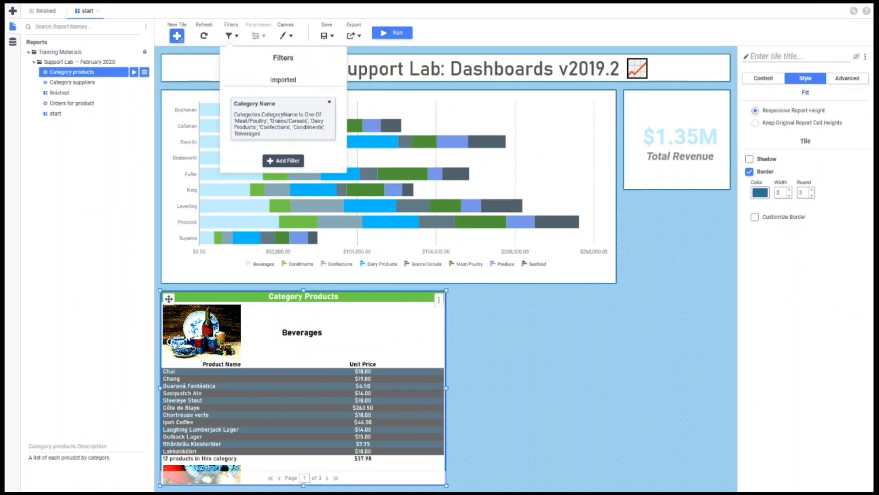
# Step: Examine the Category Products tile's report, fit and refresh settings, trying Keep Original Report Cell Heights before returning to Responsive Report Height
pyautogui.click(763, 78)
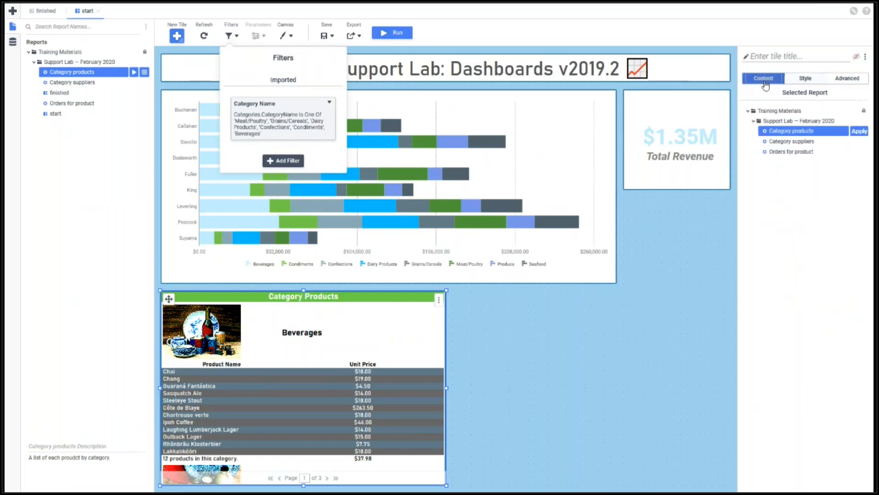
pyautogui.click(233, 37)
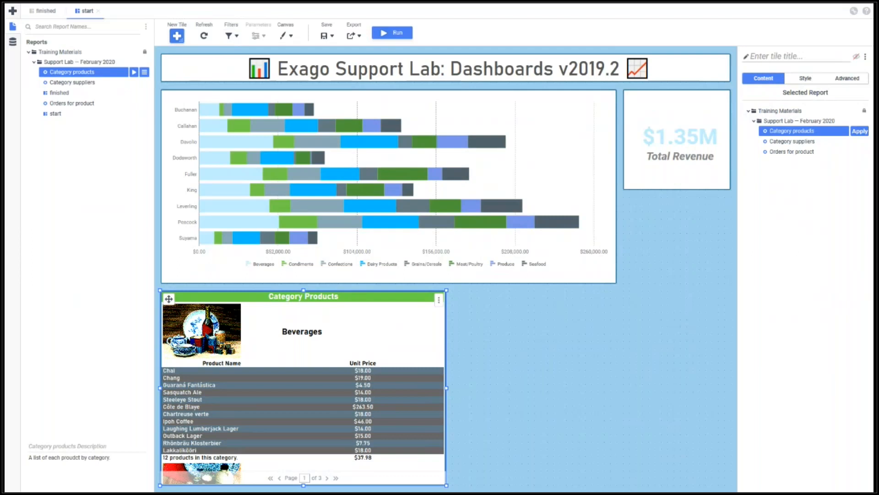
pyautogui.click(804, 79)
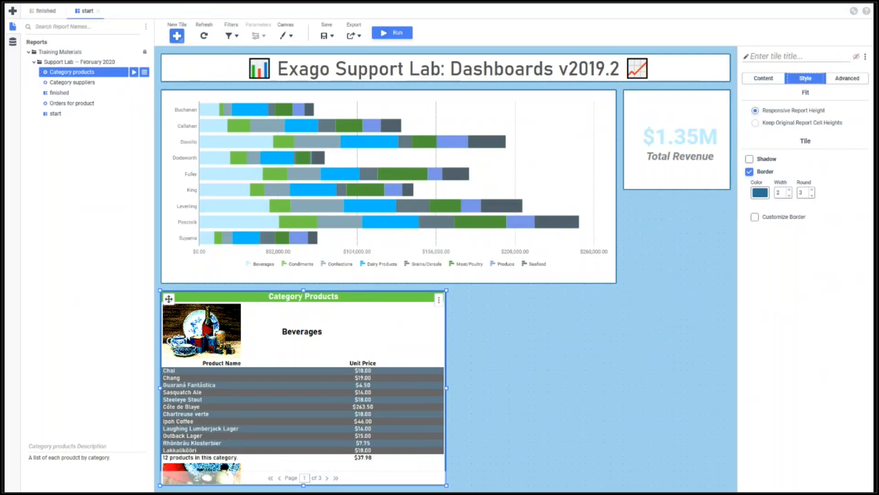
pyautogui.click(773, 123)
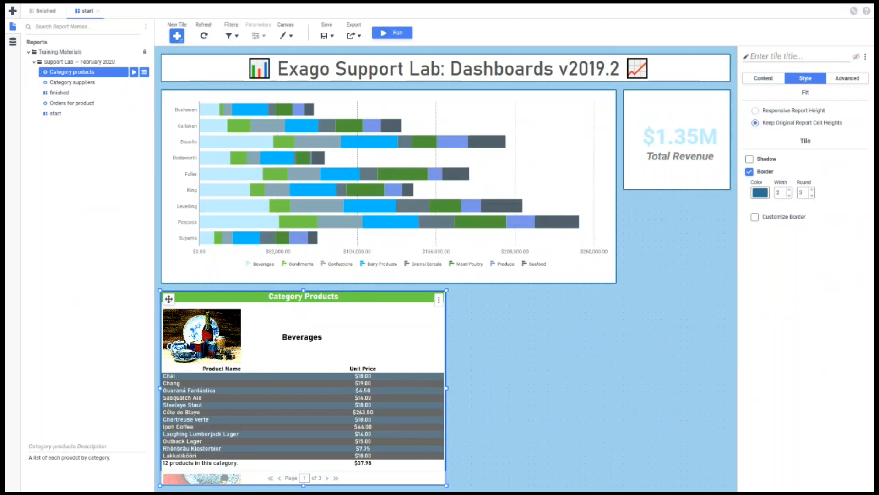
pyautogui.click(794, 111)
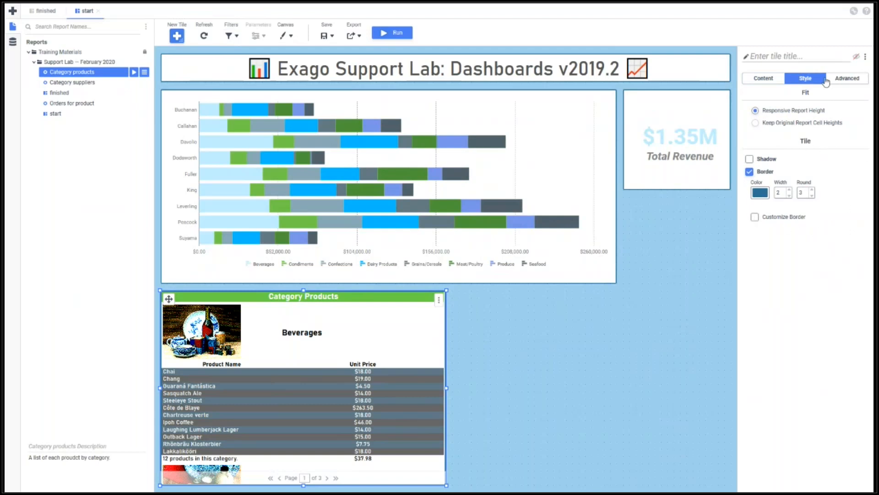
pyautogui.click(829, 79)
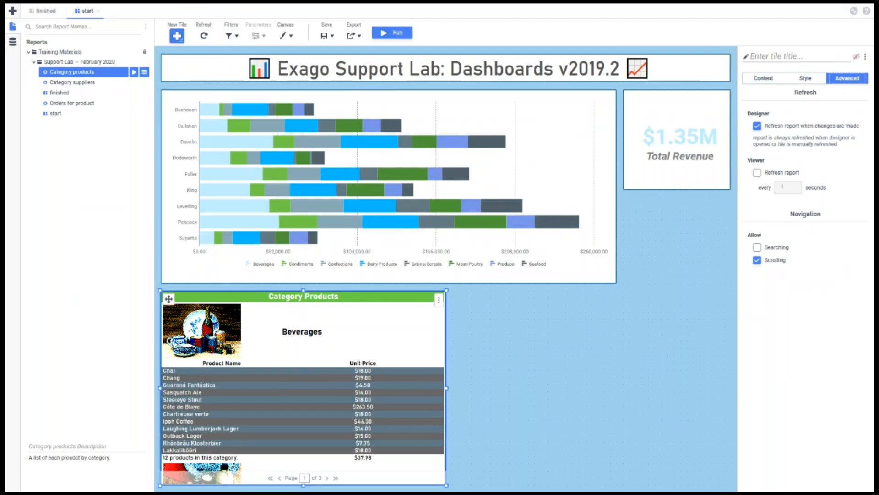
pyautogui.click(757, 126)
# Step: Add the Category suppliers report as a tile beside Category Products and widen it slightly to even out the gap
pyautogui.moveTo(103, 83); pyautogui.dragTo(567, 373)
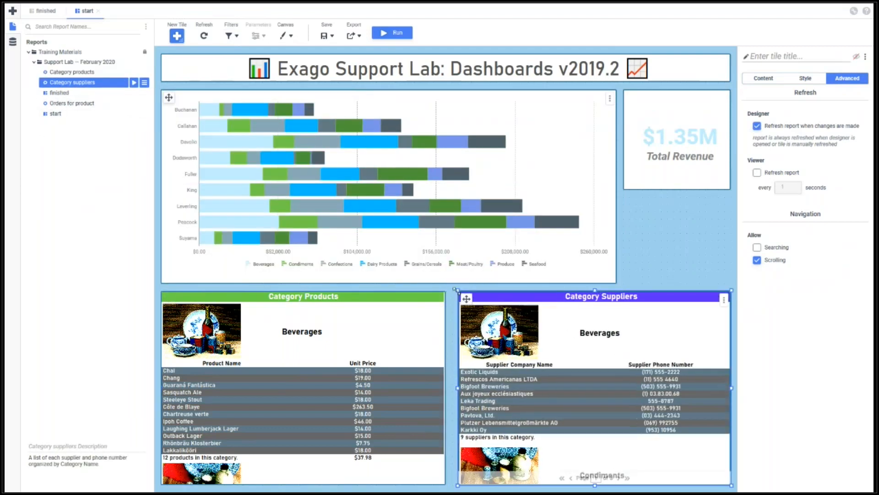
pyautogui.moveTo(454, 292); pyautogui.dragTo(452, 292)
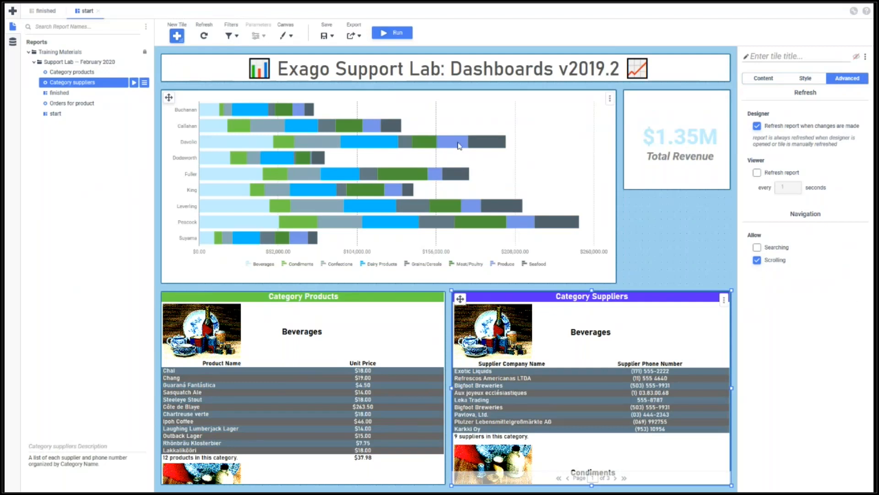
# Step: Ungroup the Category suppliers report from the shared Category Name filter, group all again and save the filter
pyautogui.click(229, 37)
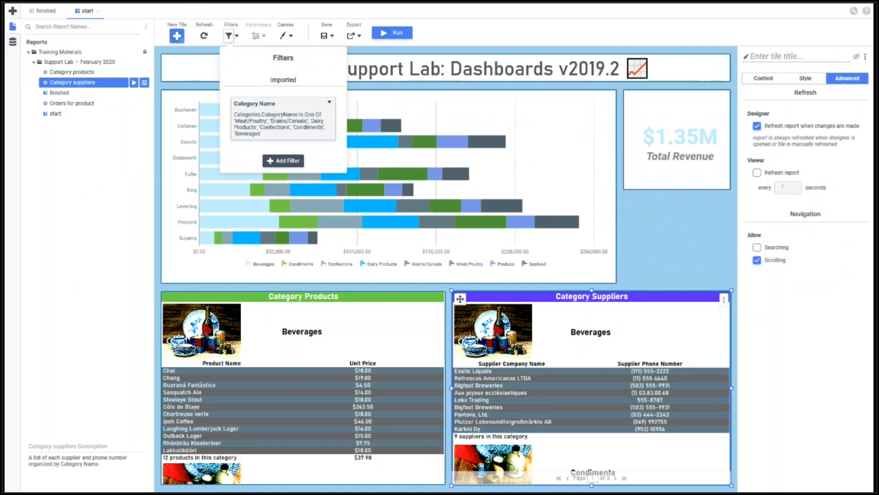
pyautogui.click(282, 118)
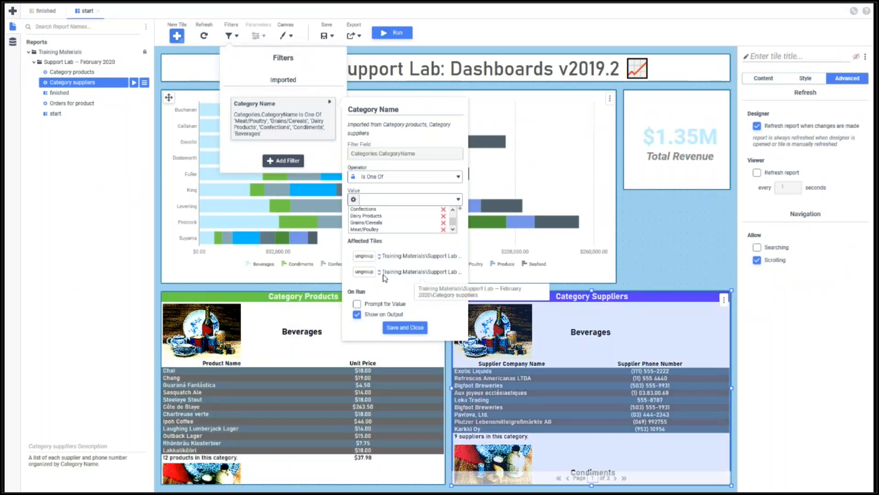
pyautogui.click(364, 273)
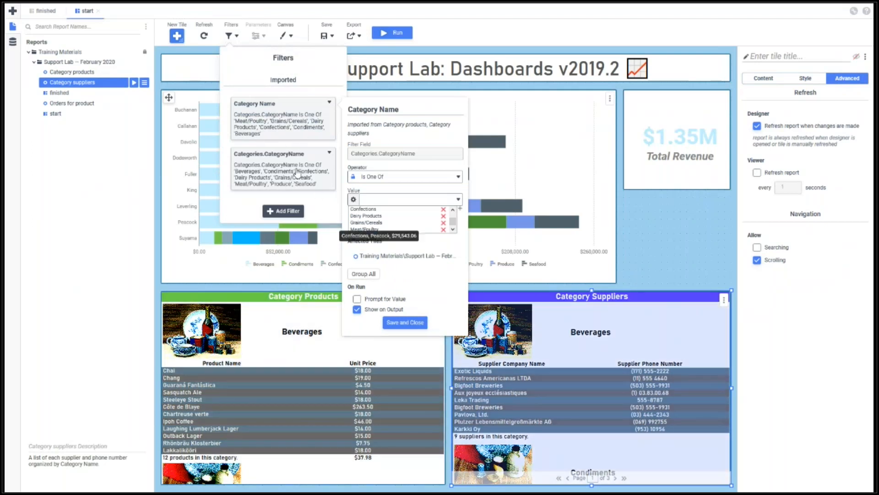
pyautogui.click(369, 274)
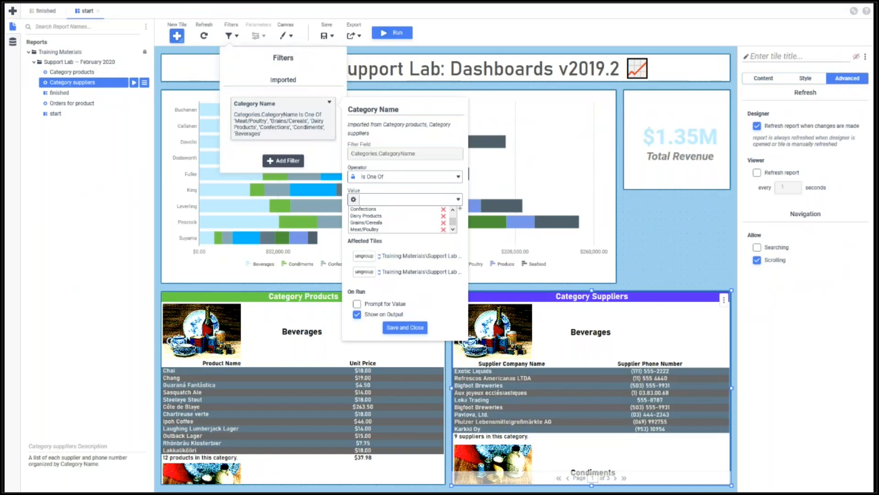
pyautogui.click(403, 328)
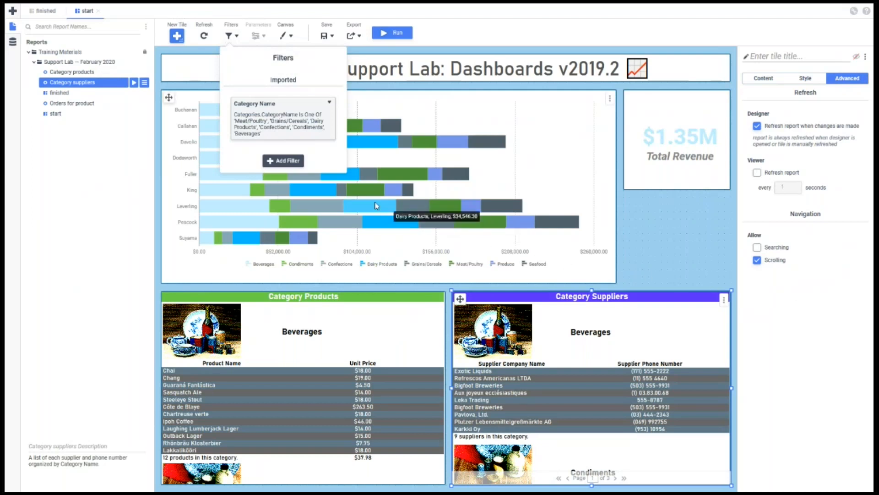
# Step: Add an interactive filter on Orders.OrderDate with the Is Between operator, affecting the Total Revenue tile
pyautogui.click(295, 163)
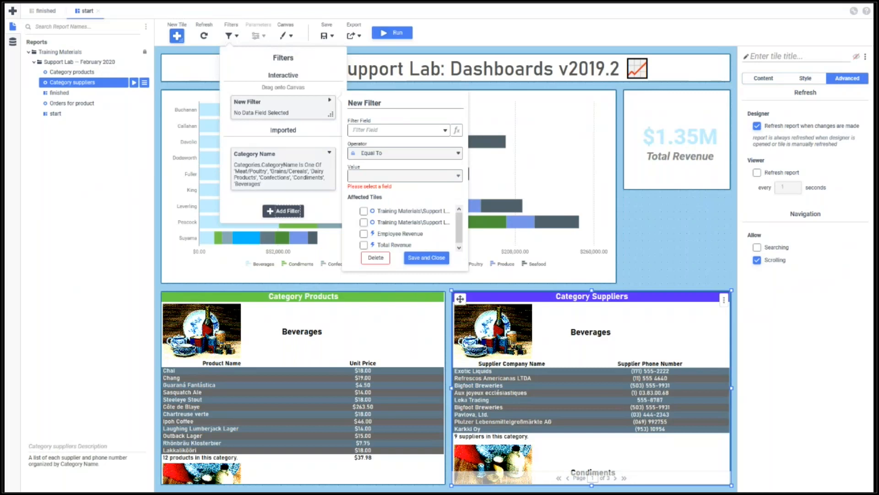
pyautogui.click(445, 132)
pyautogui.scroll(-10, 419, 177)
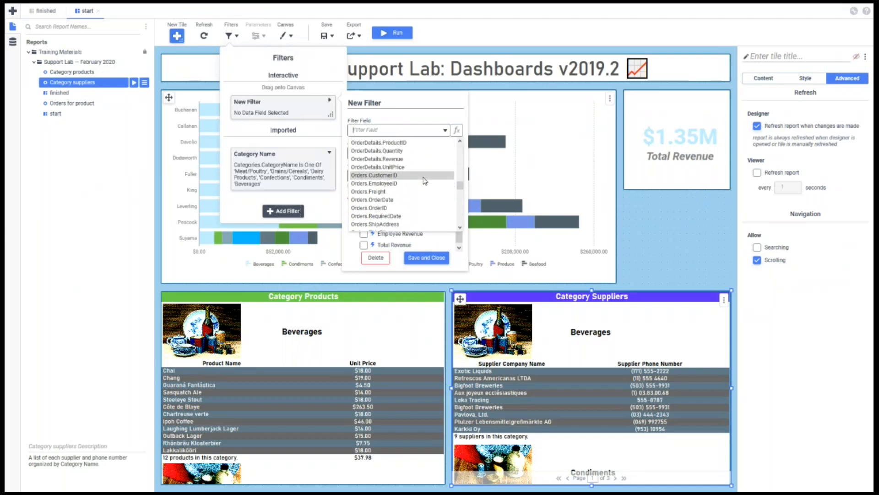
pyautogui.scroll(-5, 419, 176)
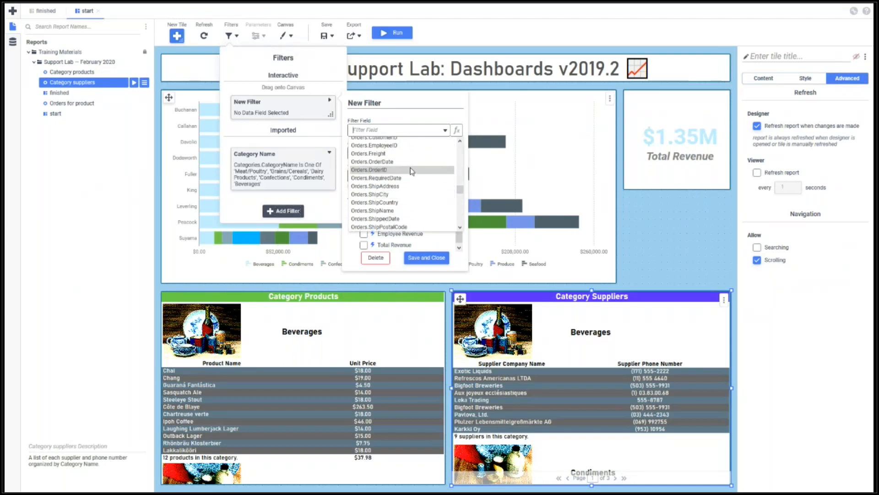
pyautogui.click(411, 162)
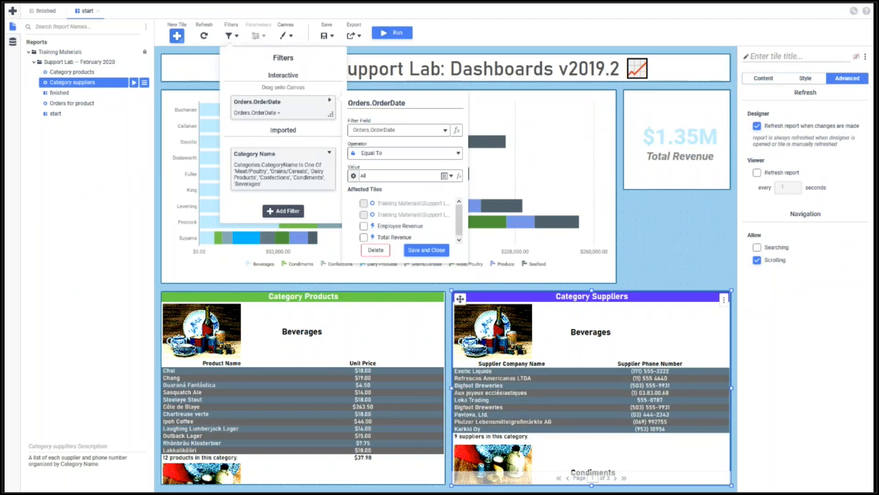
pyautogui.click(458, 154)
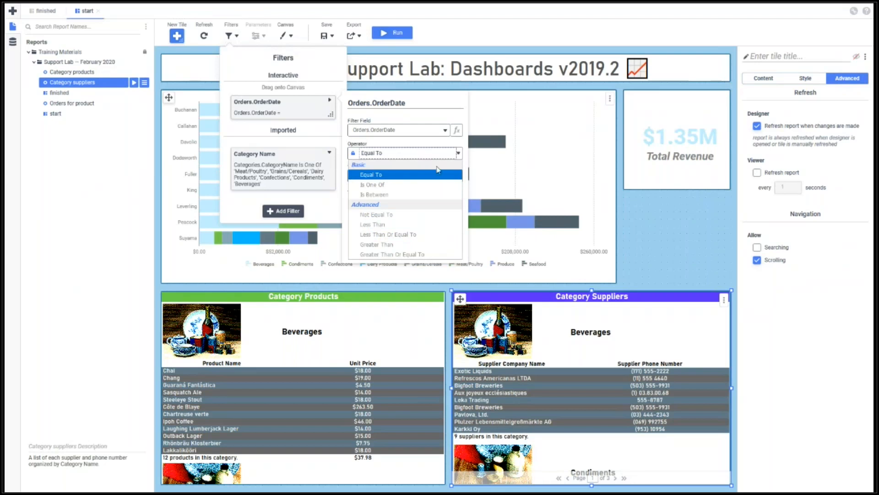
pyautogui.click(418, 195)
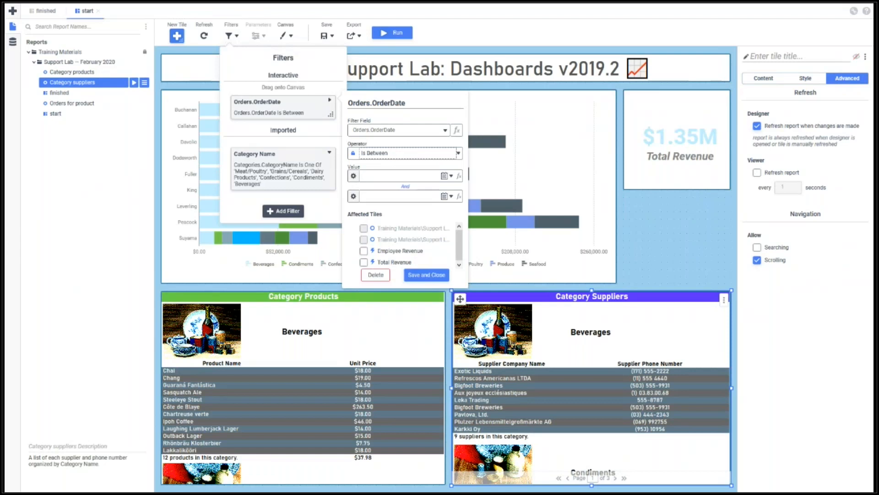
pyautogui.click(392, 263)
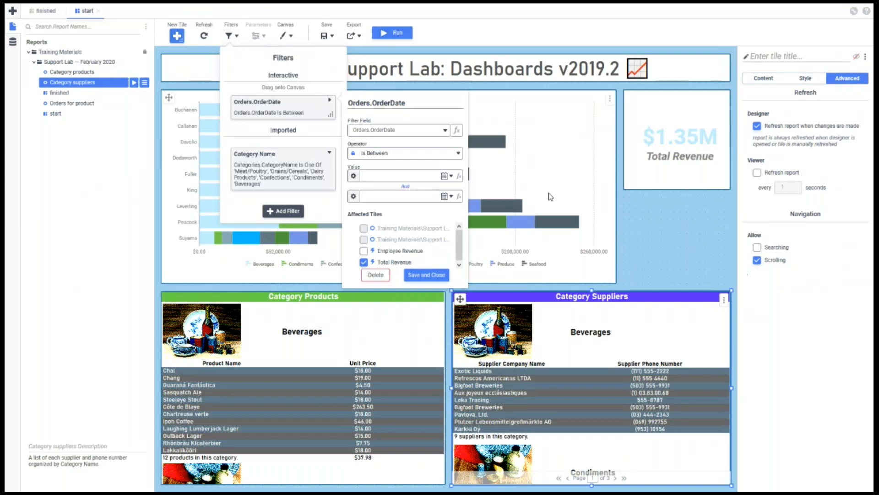
# Step: Change the interactive filter's field to the formula Year({Orders.OrderDate})
pyautogui.click(457, 131)
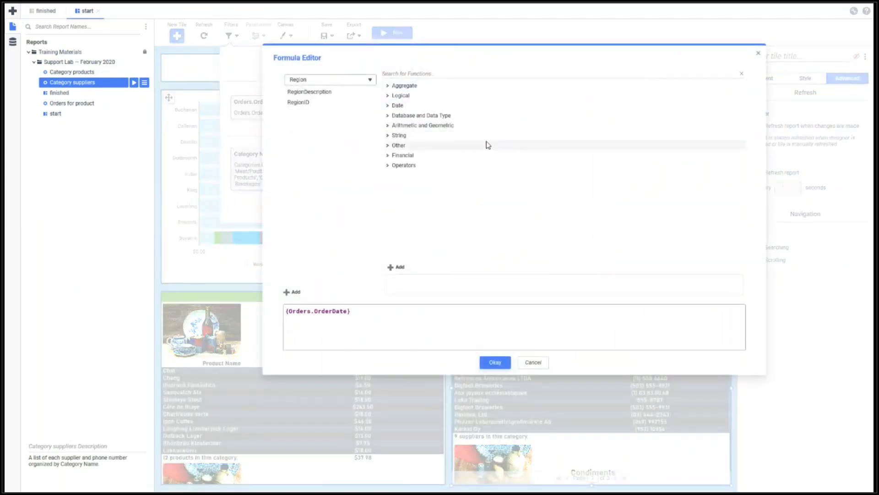
pyautogui.write('Year')
pyautogui.press('Return')
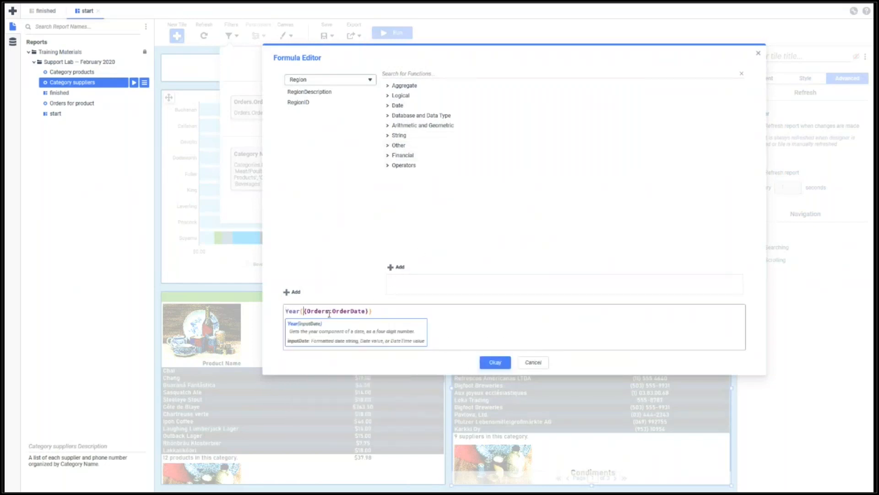
pyautogui.click(496, 363)
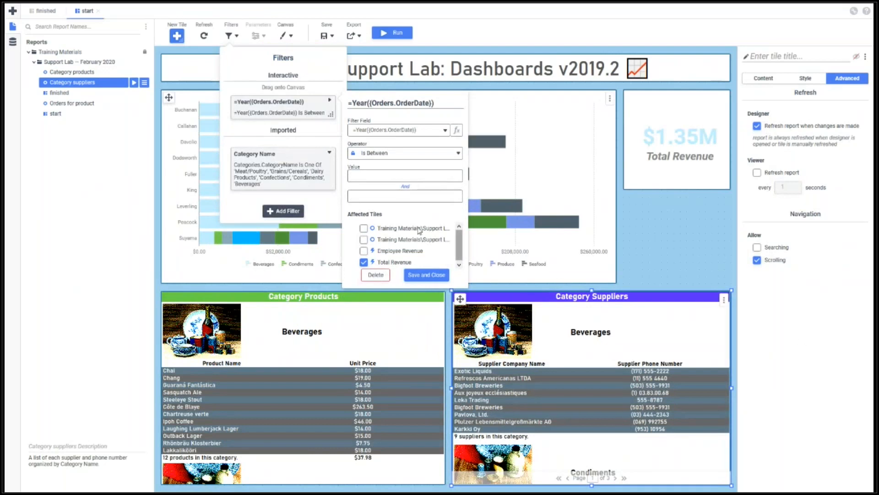
# Step: Set the year filter's range to 2014 and 2018 and save it
pyautogui.click(405, 174)
pyautogui.write('2014')
pyautogui.write('2018')
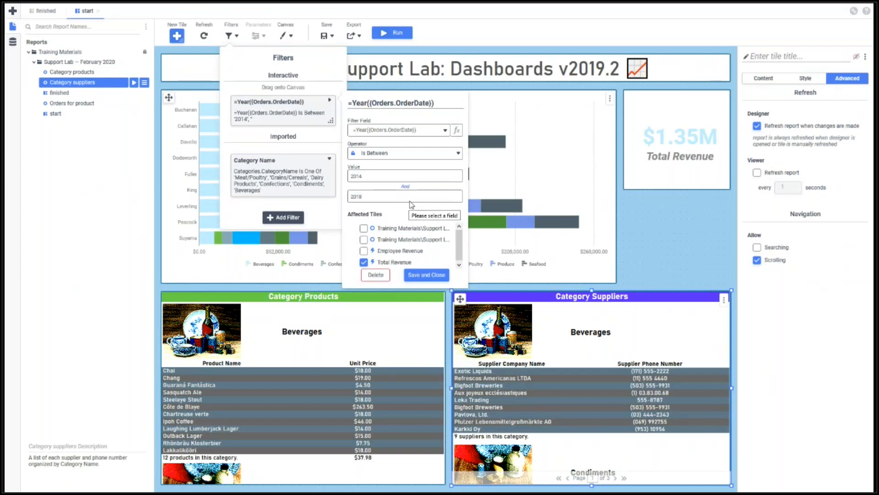
pyautogui.click(429, 277)
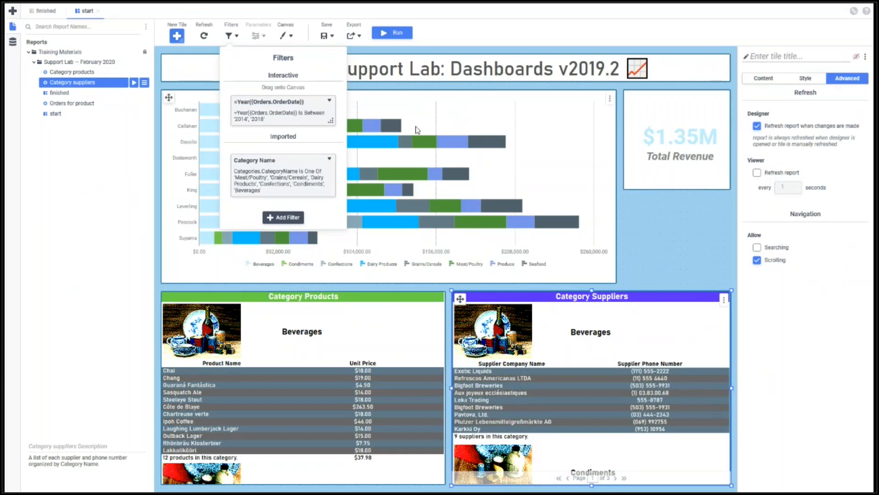
# Step: Place the year filter on the canvas below the Total Revenue tile and shorten it to leave a gap above Category Suppliers
pyautogui.moveTo(292, 104); pyautogui.dragTo(644, 232)
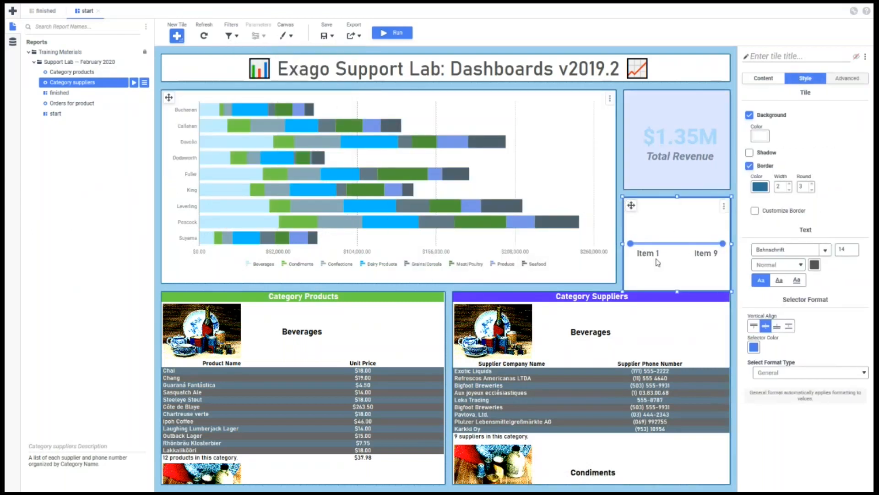
pyautogui.moveTo(678, 293); pyautogui.dragTo(678, 284)
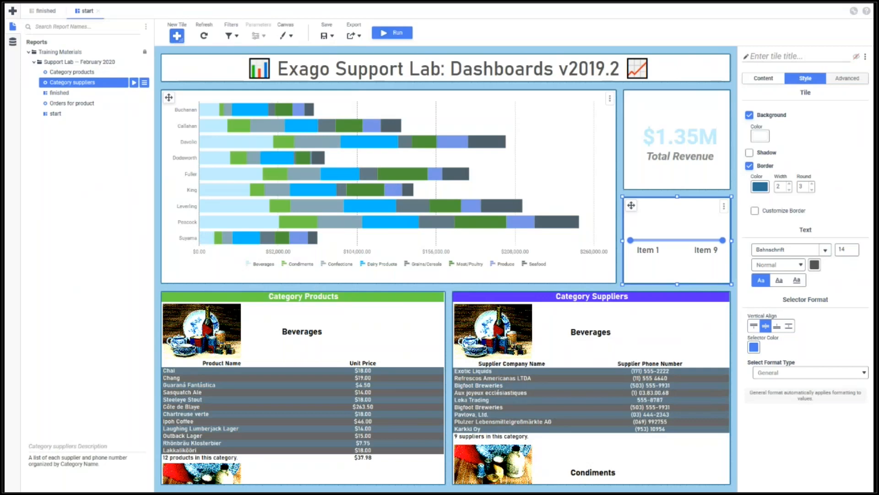
# Step: Keep the year filter's input type as a range slider and set its orientation to vertical
pyautogui.click(764, 79)
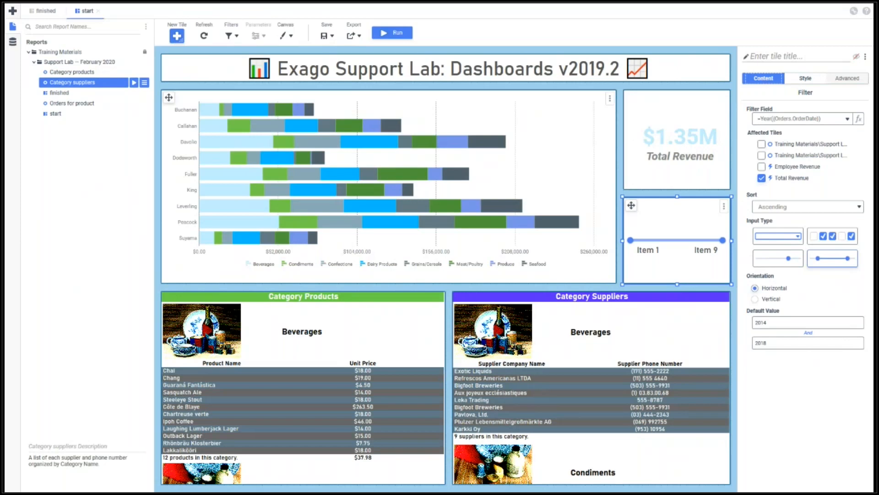
pyautogui.click(833, 259)
pyautogui.click(772, 300)
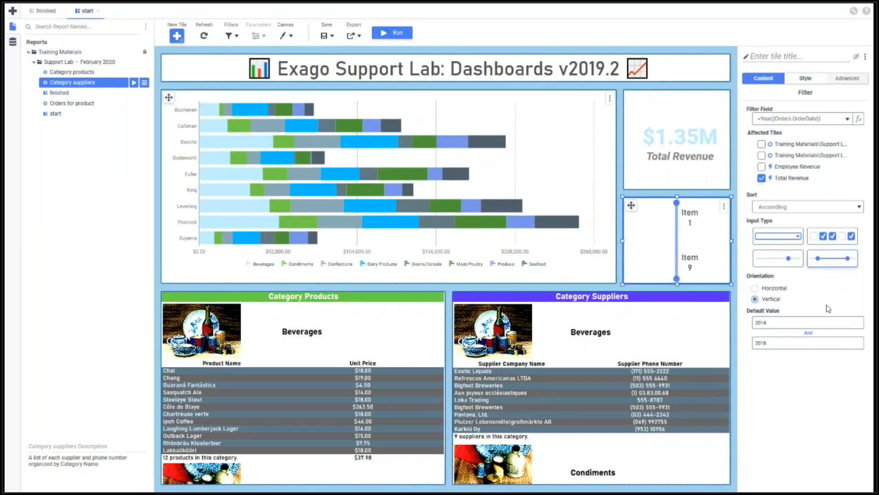
pyautogui.click(807, 79)
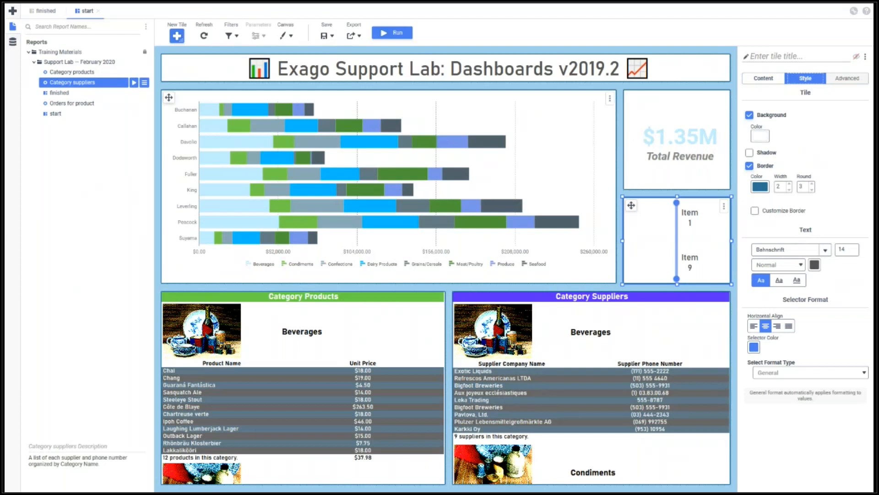
pyautogui.click(844, 83)
# Step: Run the dashboard and refresh the report in the empty tile under the Employee Revenue chart
pyautogui.click(396, 34)
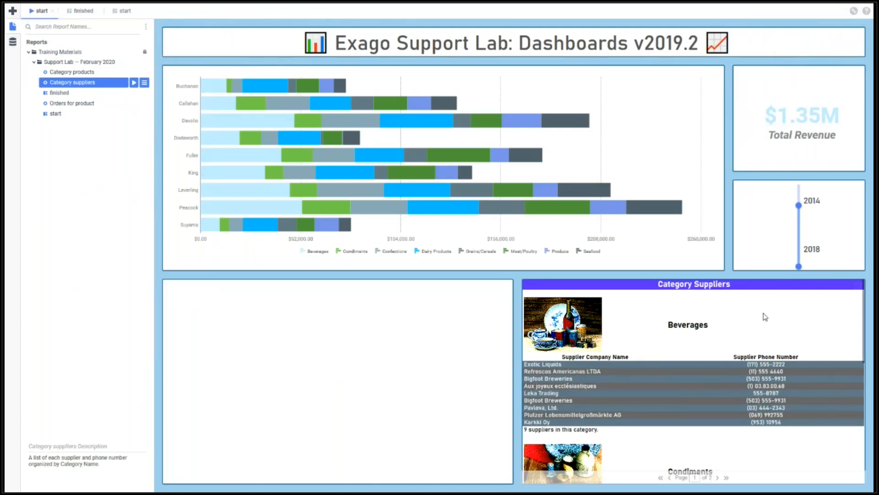
pyautogui.click(507, 288)
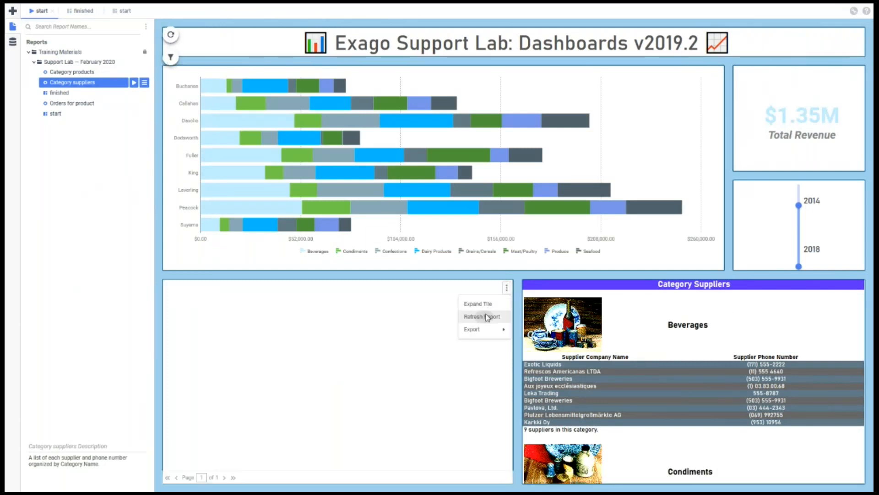
pyautogui.click(488, 317)
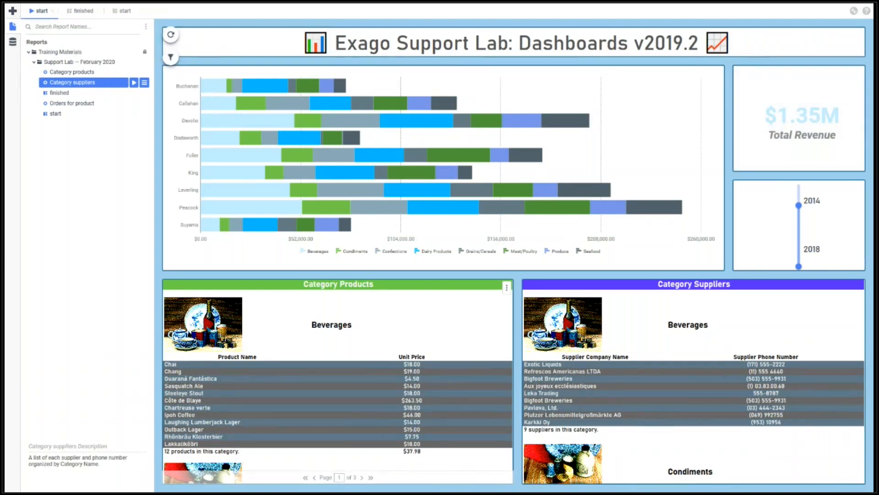
# Step: Test the year slider with the range 2014 to 2015, set it to 2015 to 2018, and refresh the dashboard
pyautogui.moveTo(799, 266); pyautogui.dragTo(799, 234)
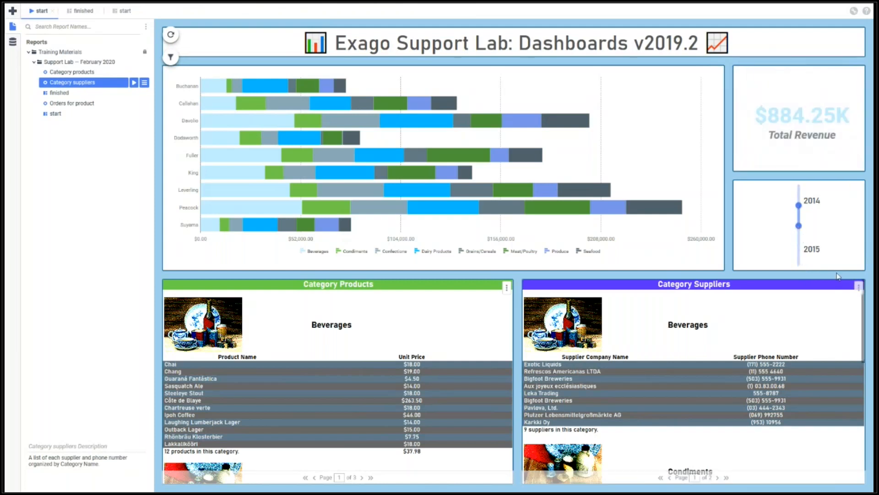
pyautogui.moveTo(800, 213); pyautogui.dragTo(798, 266)
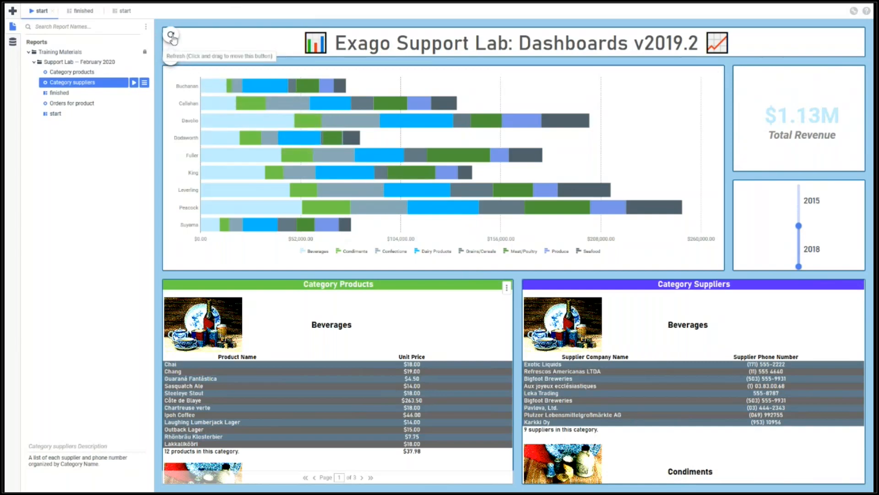
pyautogui.click(171, 36)
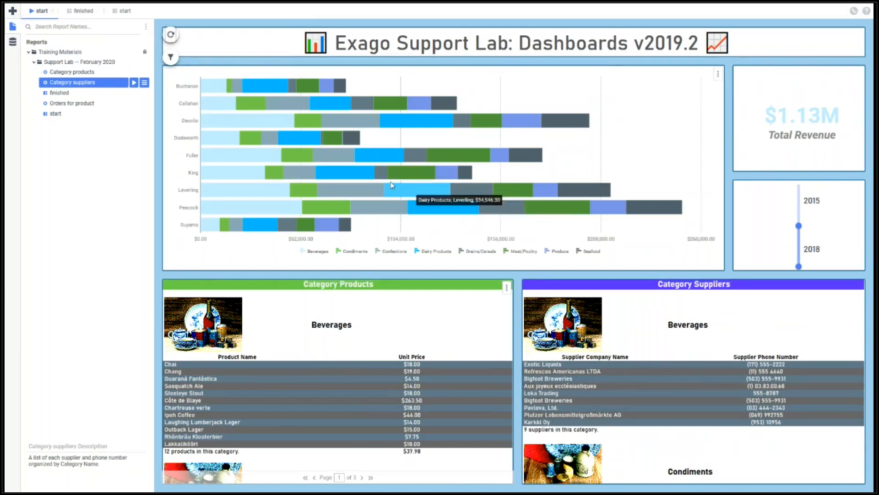
# Step: Show the running dashboard's filters and remove Beverages from the Category Name filter
pyautogui.click(172, 62)
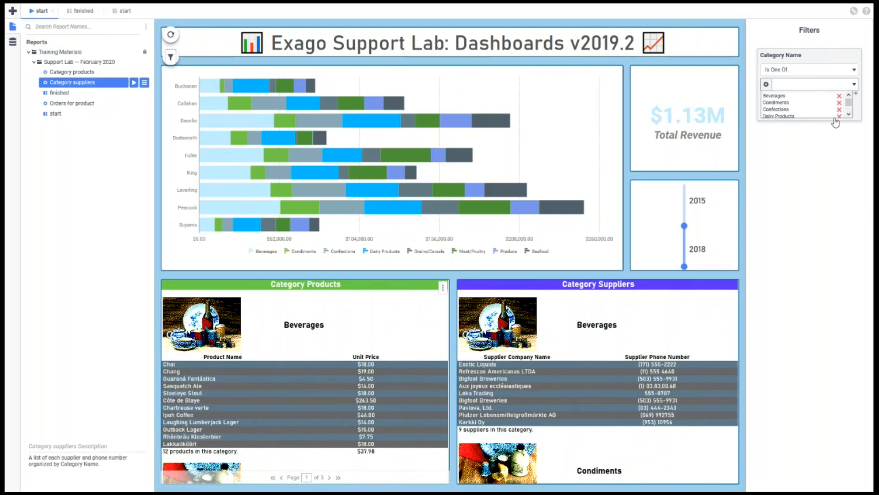
pyautogui.click(839, 97)
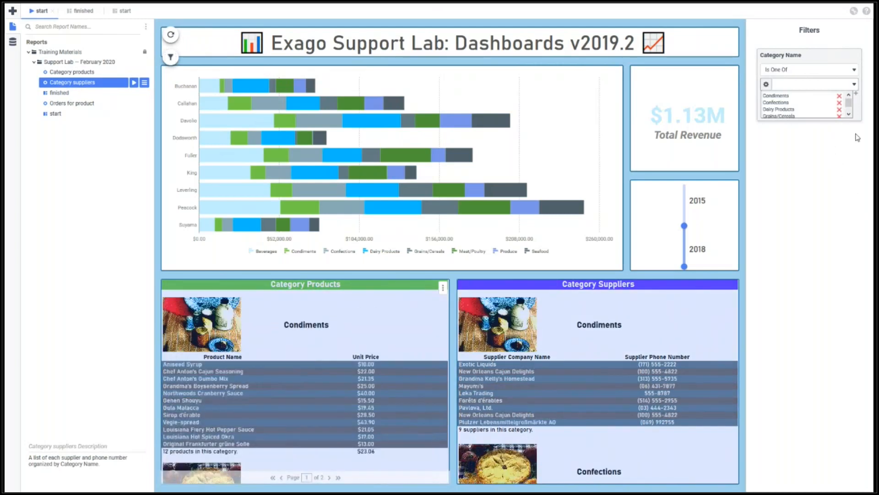